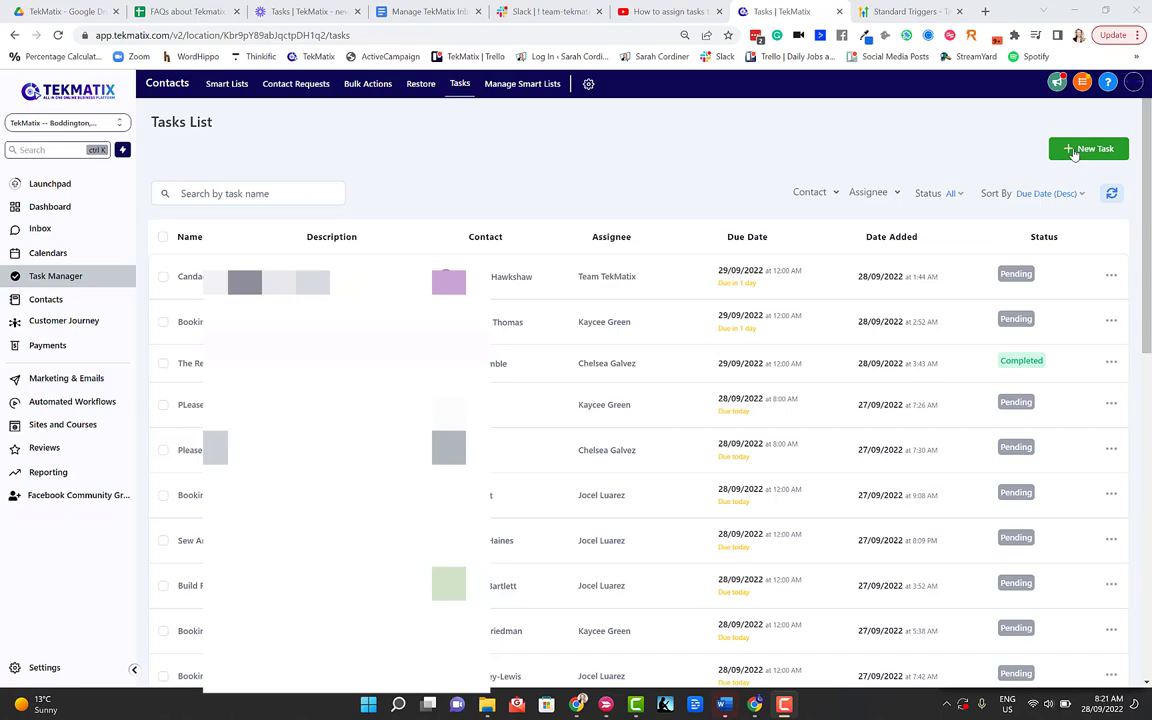
Step: Start a new task titled 'Call the insurance company' with description 'call xyz insurance to sort out my indemnity'
click(1070, 148)
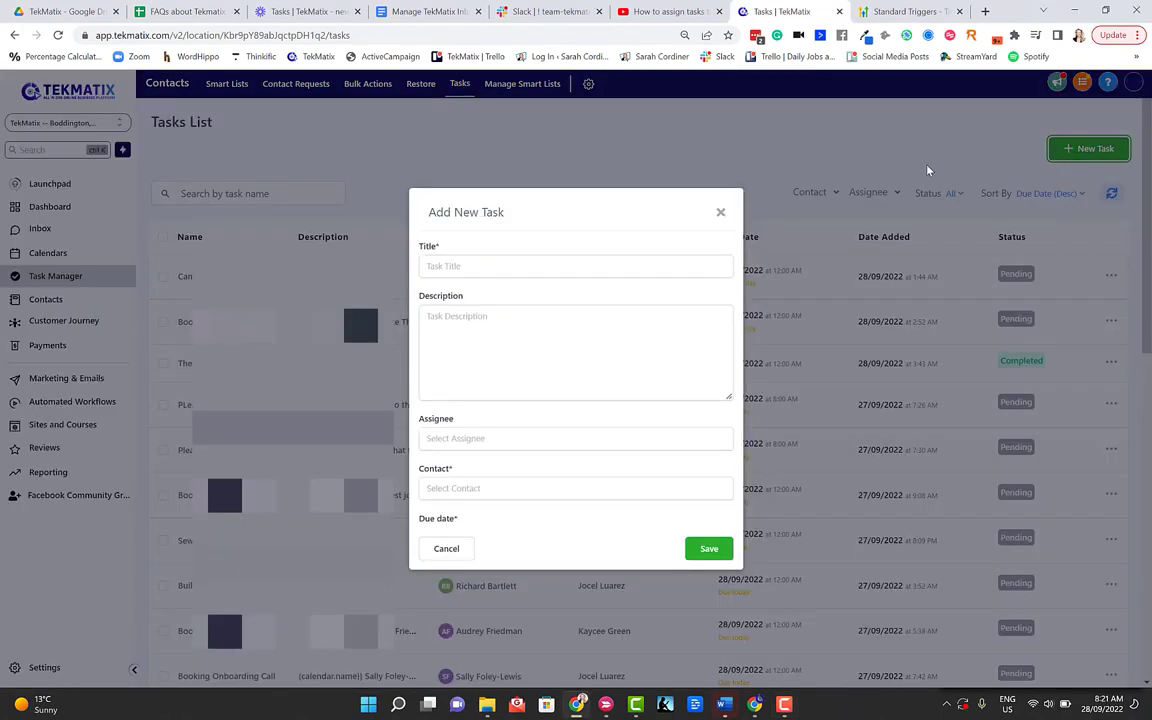
click(520, 253)
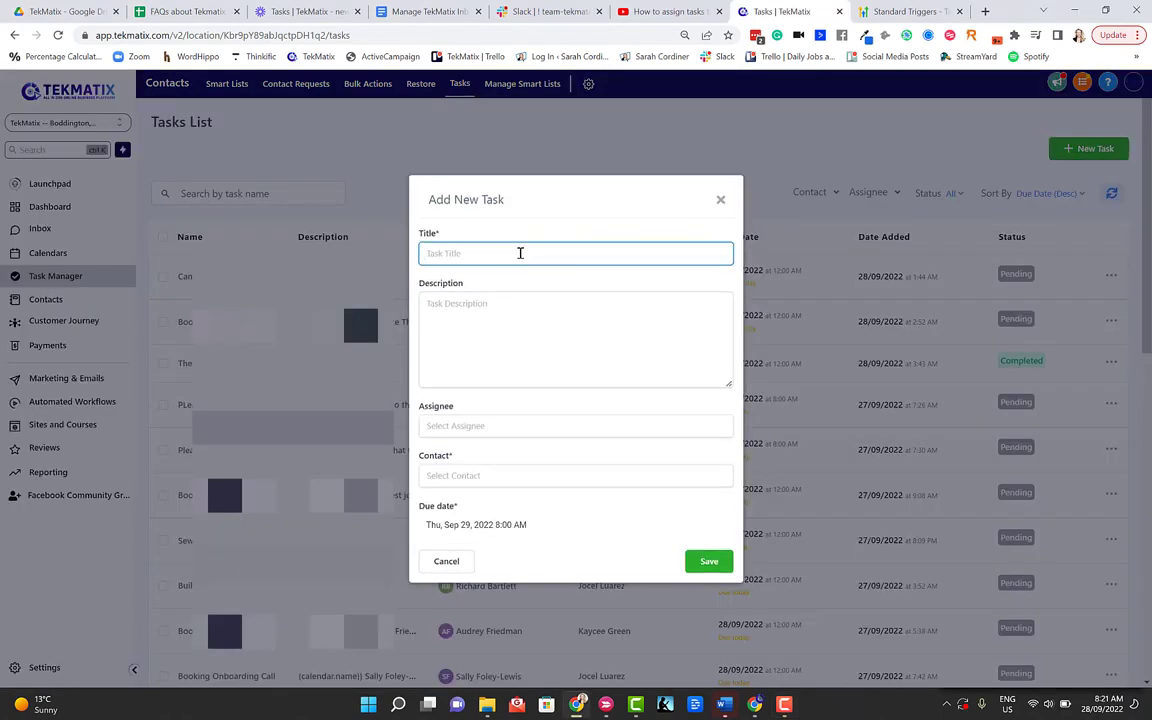
text(Call the insurance company)
click(504, 314)
text(call)
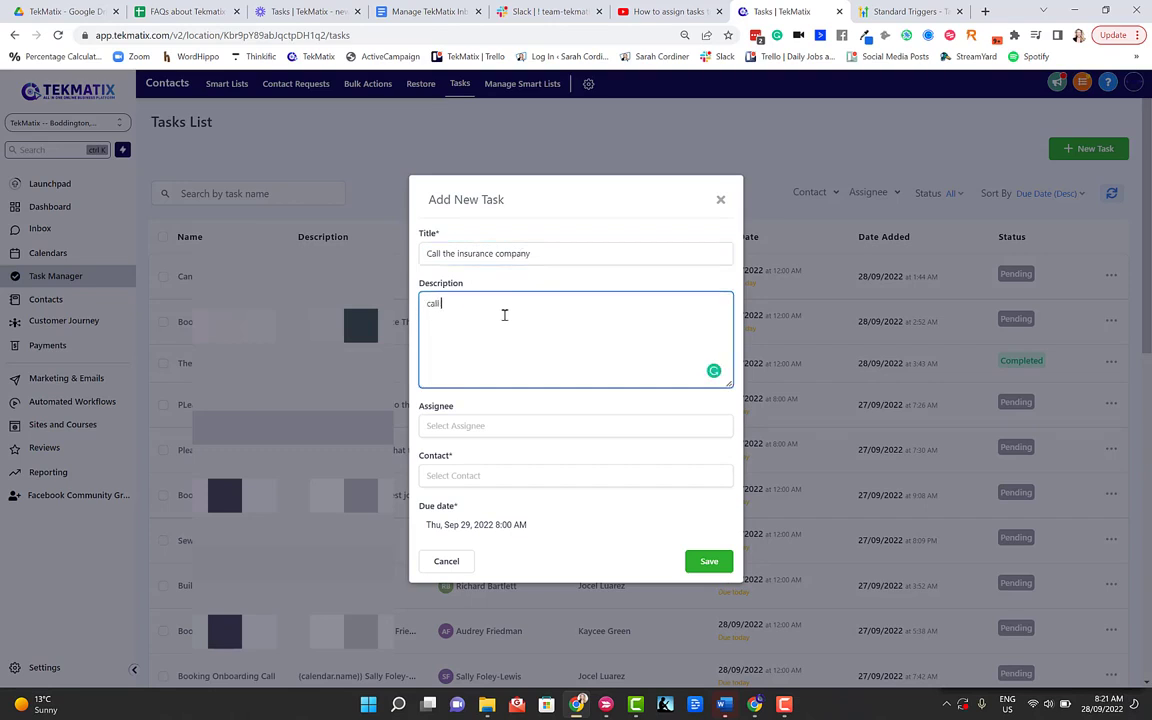
text( xyz insurance to sort out my)
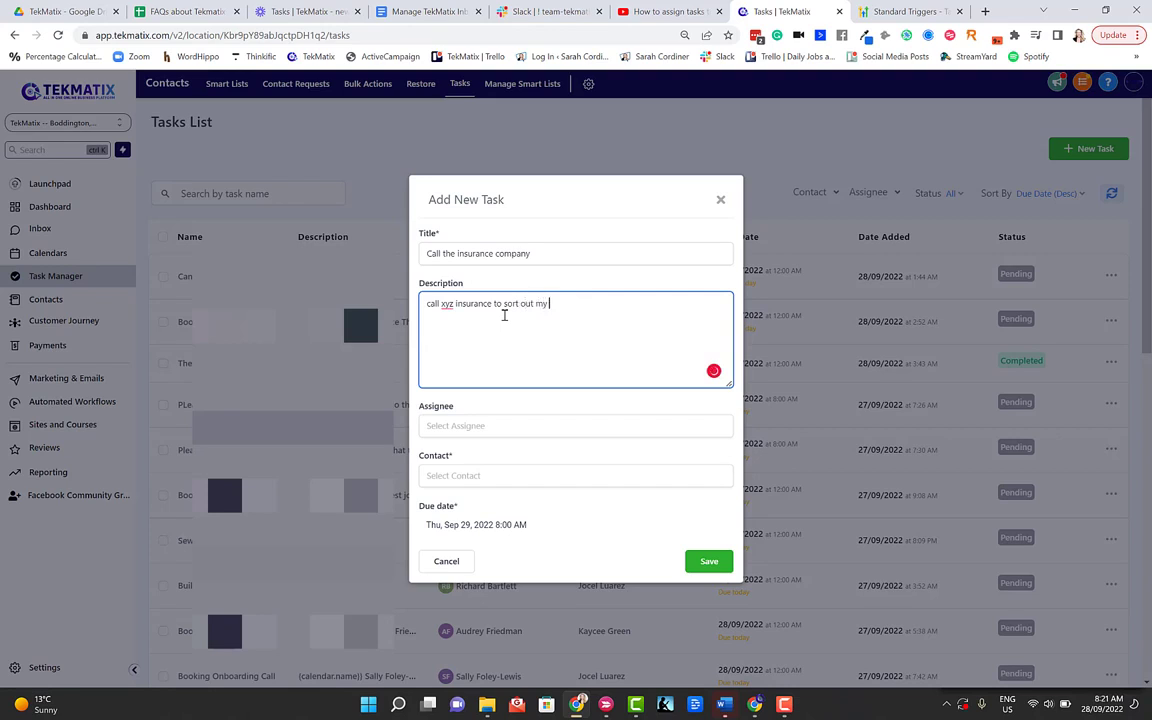
text( indemnity)
Step: Assign the task to the matching team member from the assignee search
click(453, 428)
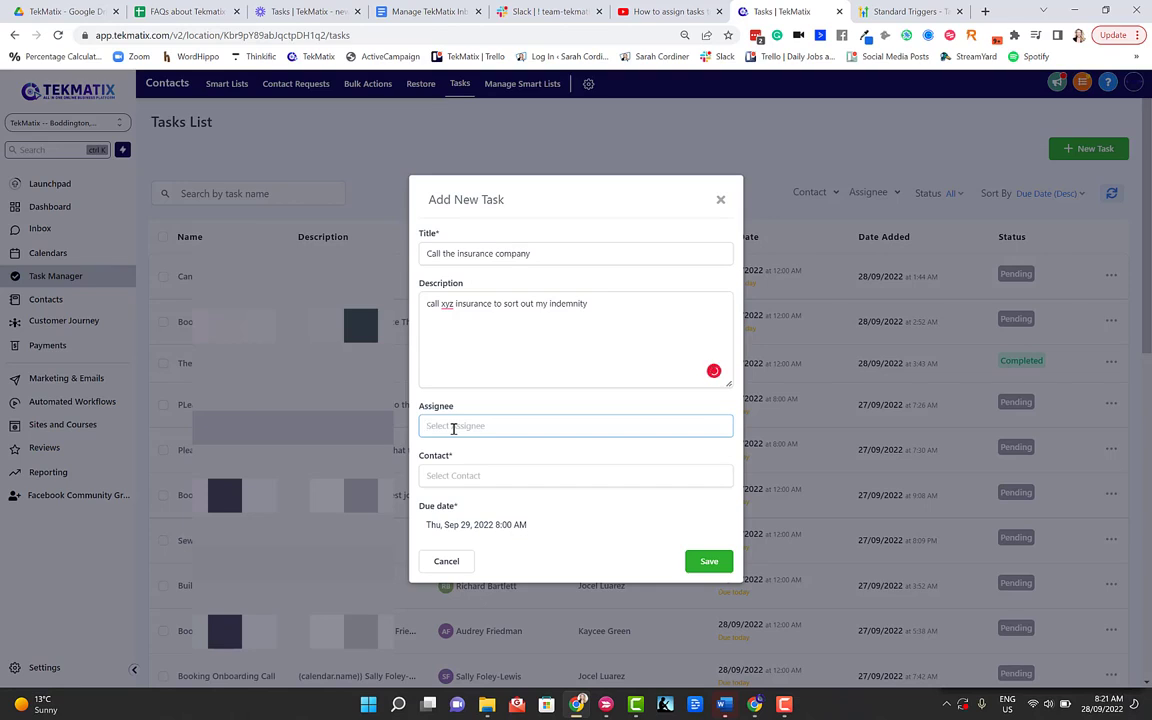
text(sarah)
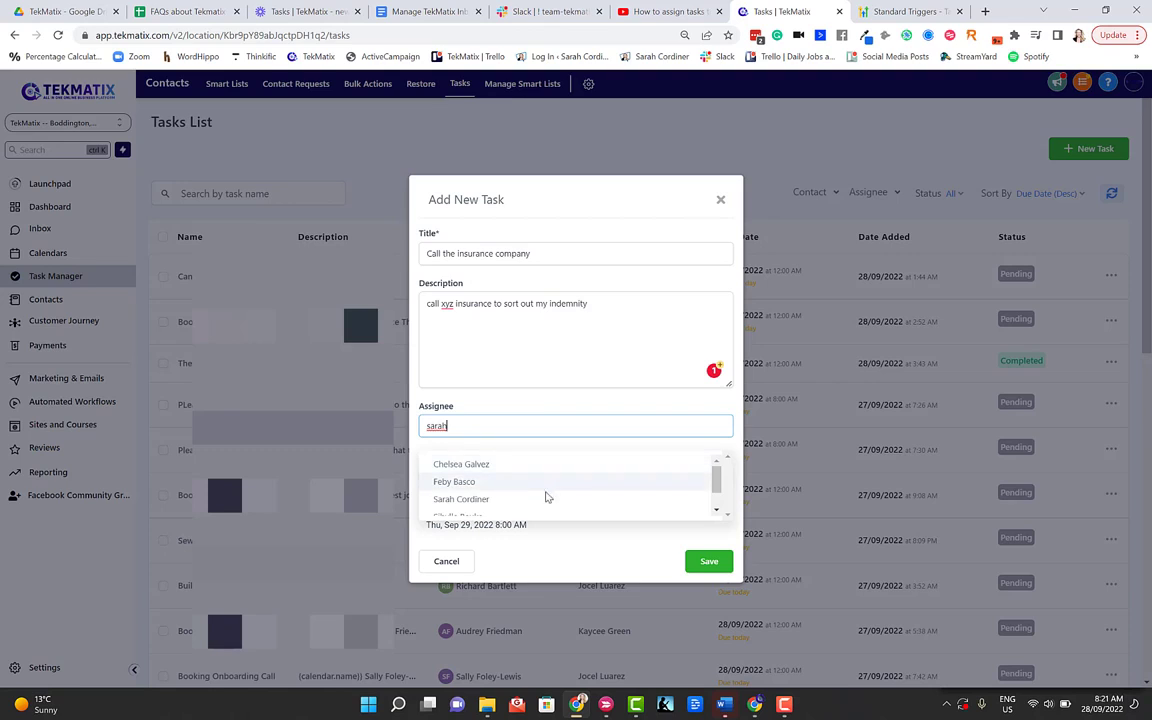
scroll(478, 476, down, 1)
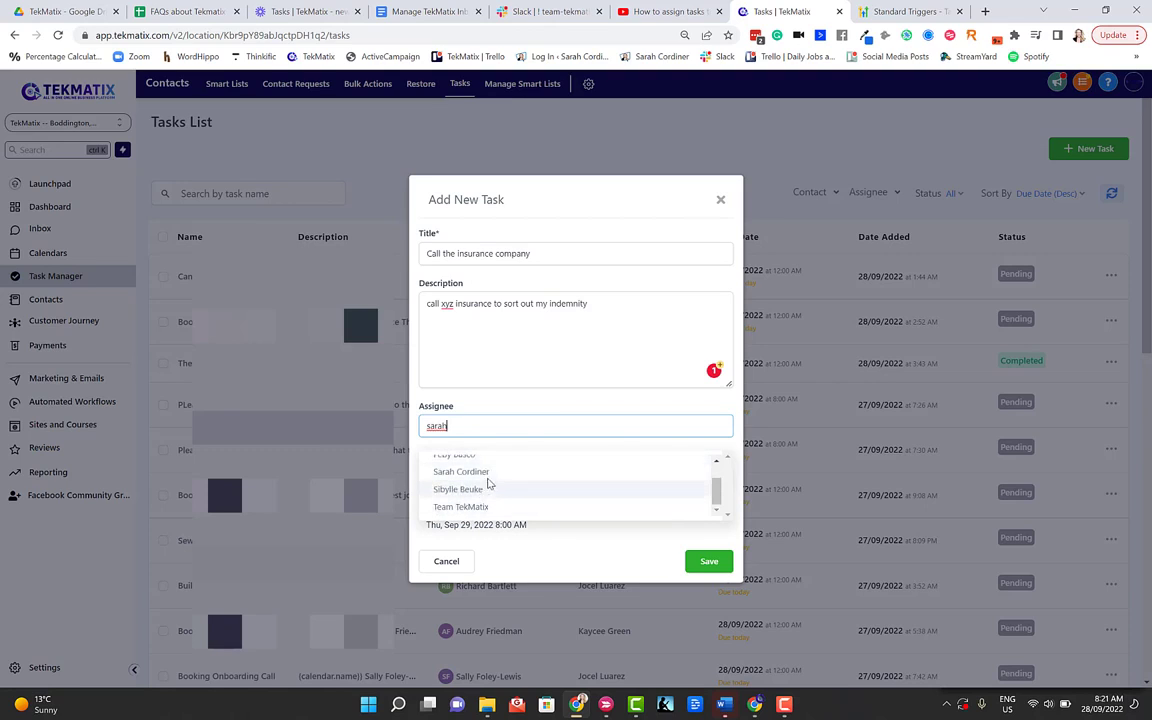
click(484, 473)
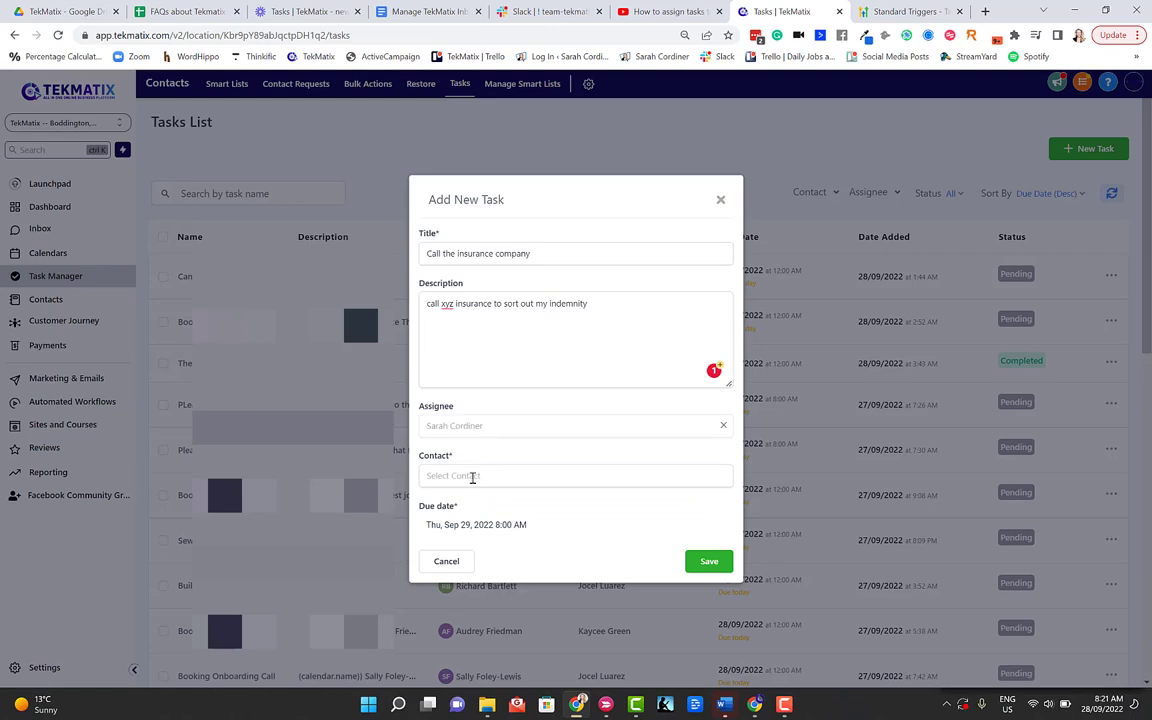
click(473, 477)
triple_click(418, 458)
click(466, 470)
click(467, 480)
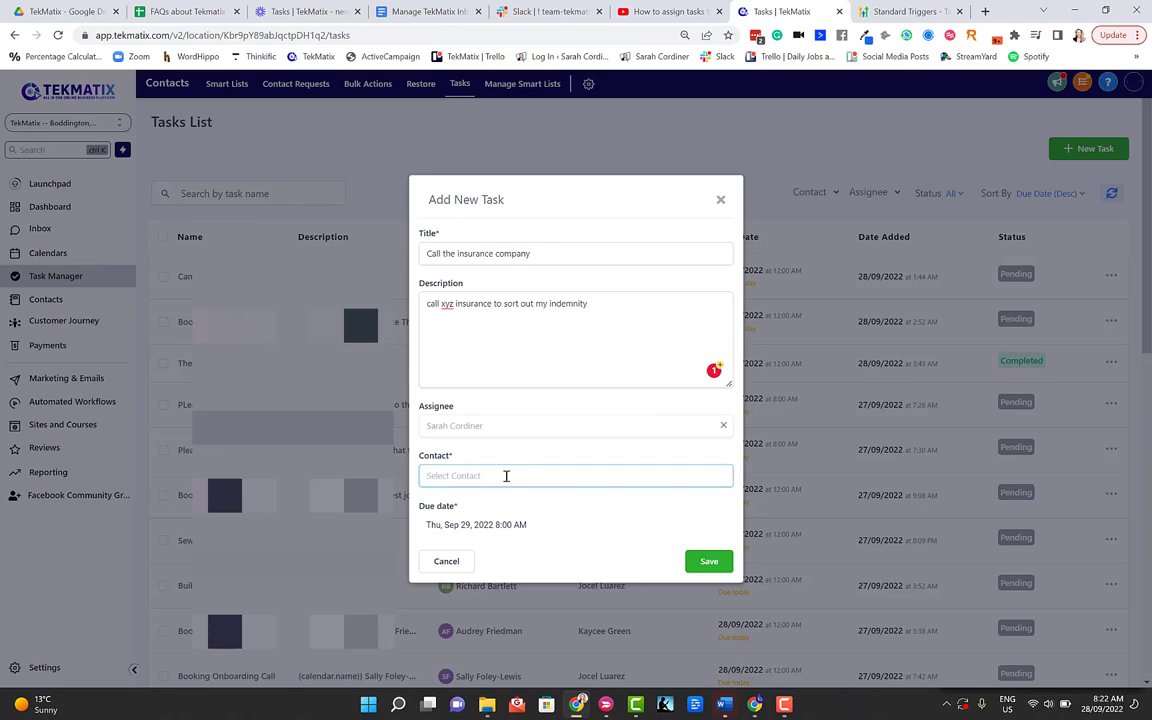
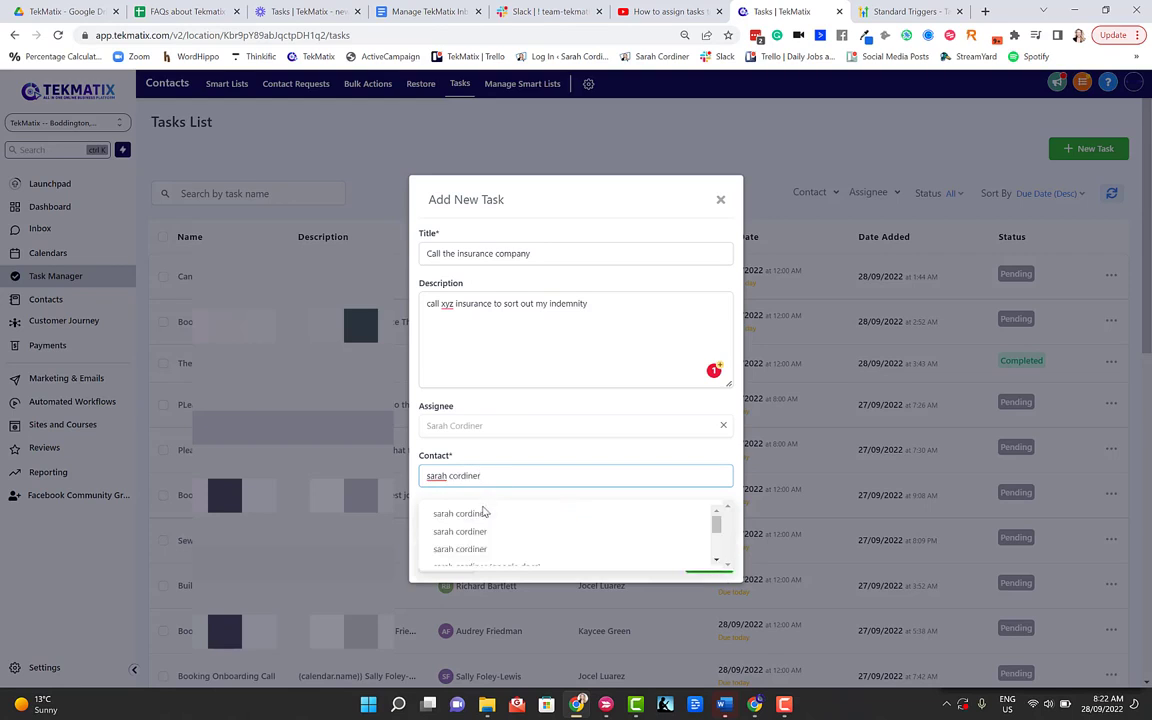
Step: Link the task to the matching contact, set it due Oct 10, 2022 8:00 AM, and save it
click(481, 514)
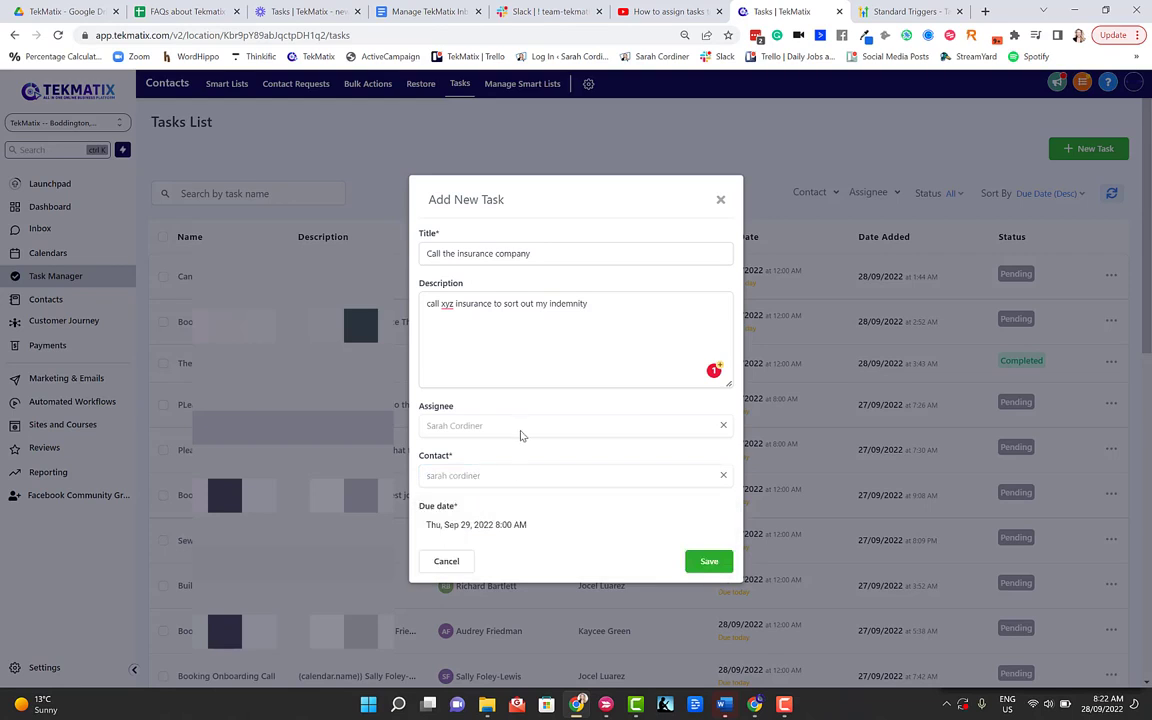
click(487, 526)
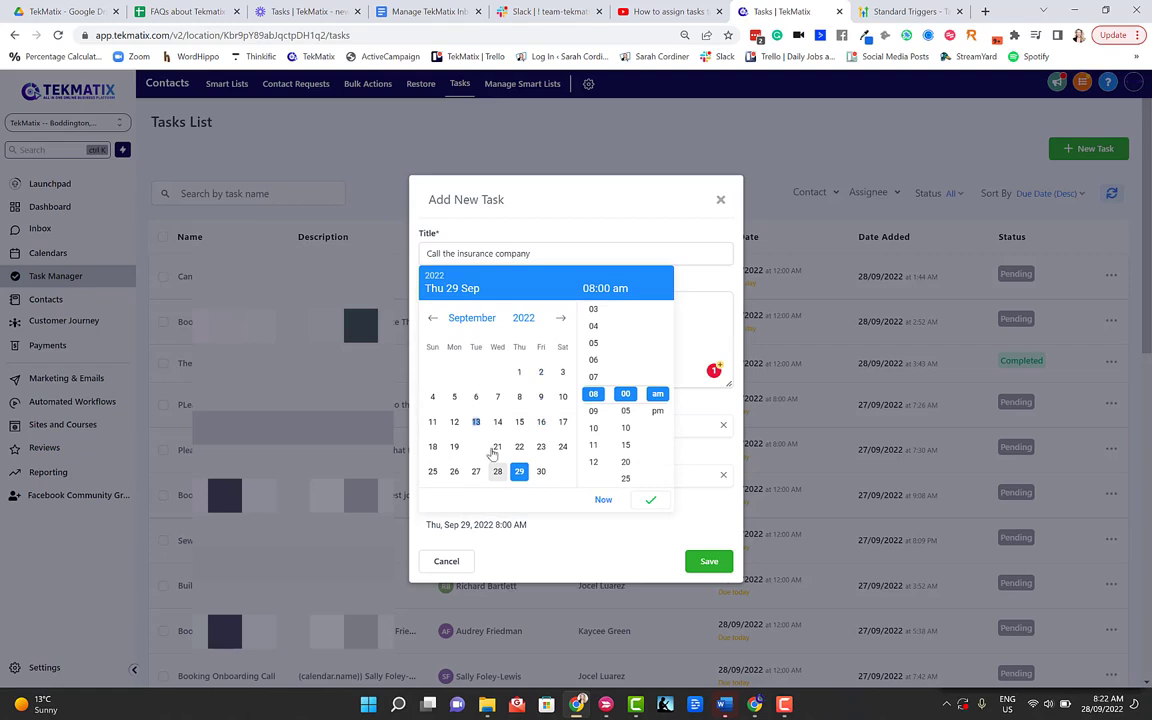
click(560, 318)
click(454, 397)
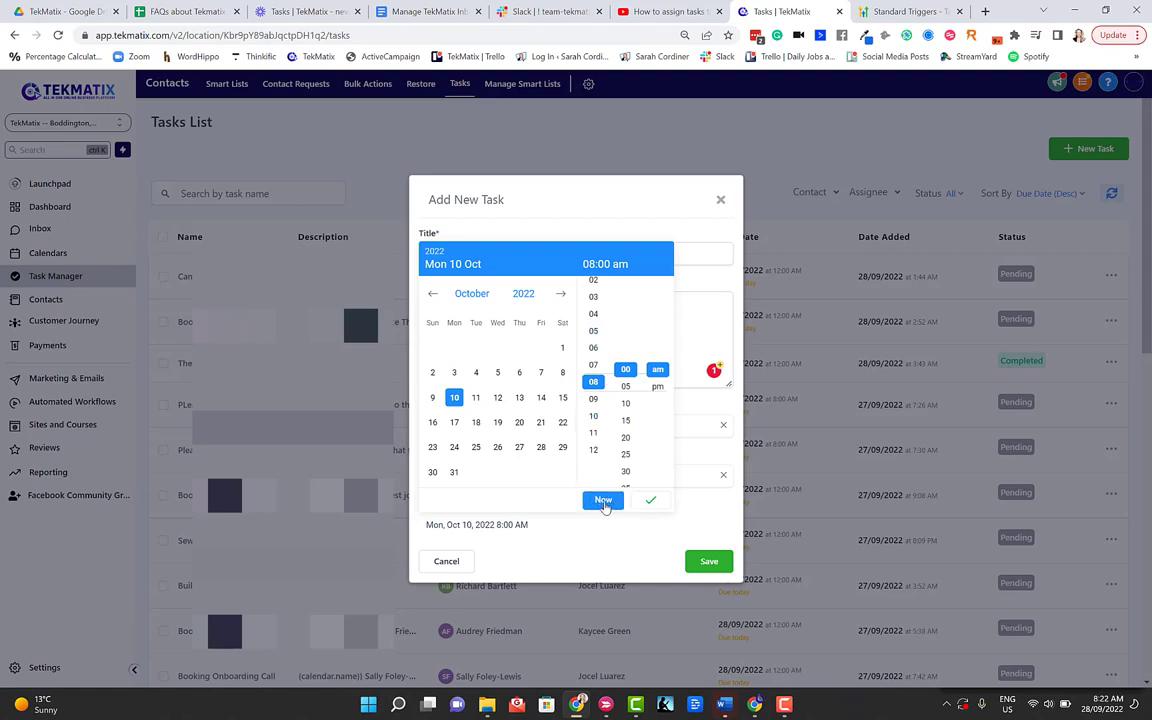
click(650, 500)
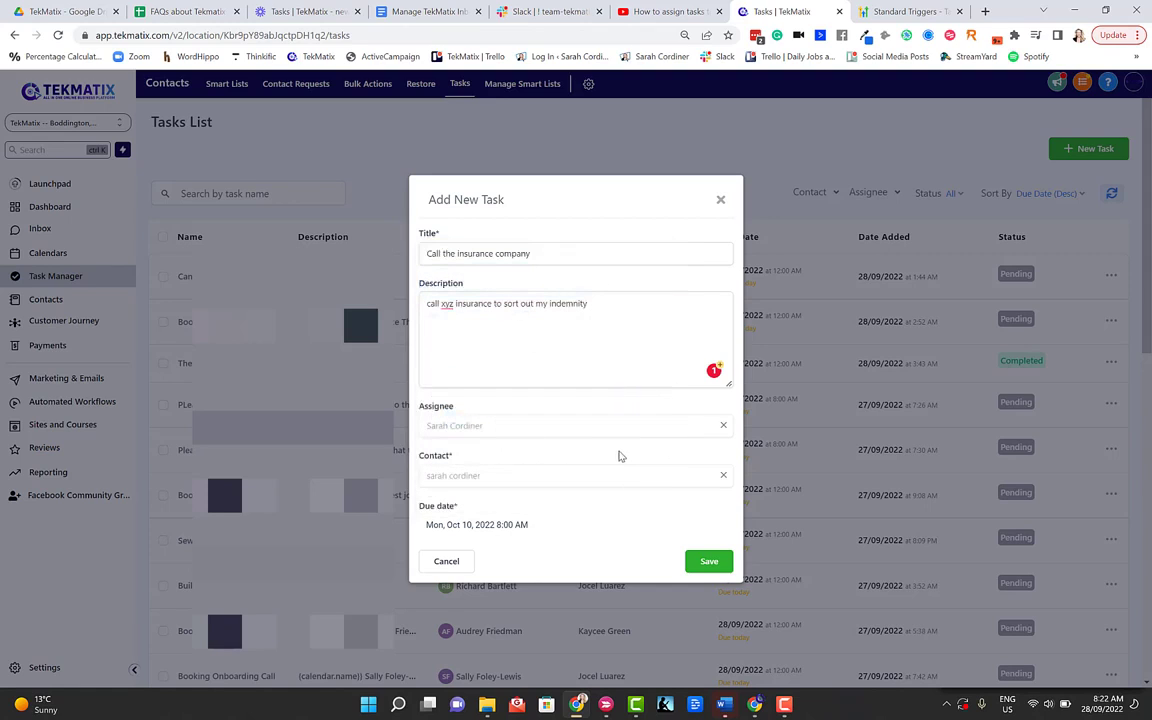
click(704, 564)
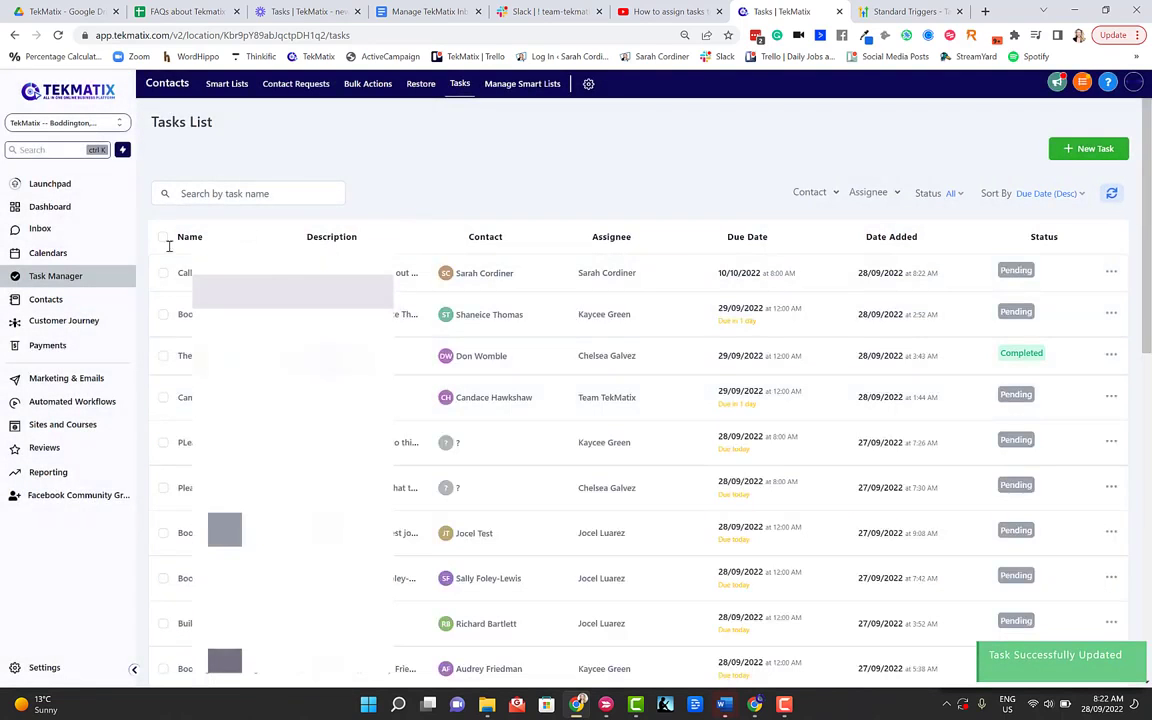
Step: Open the Dashboard and filter its Tasks panel to the assigned team member
click(52, 207)
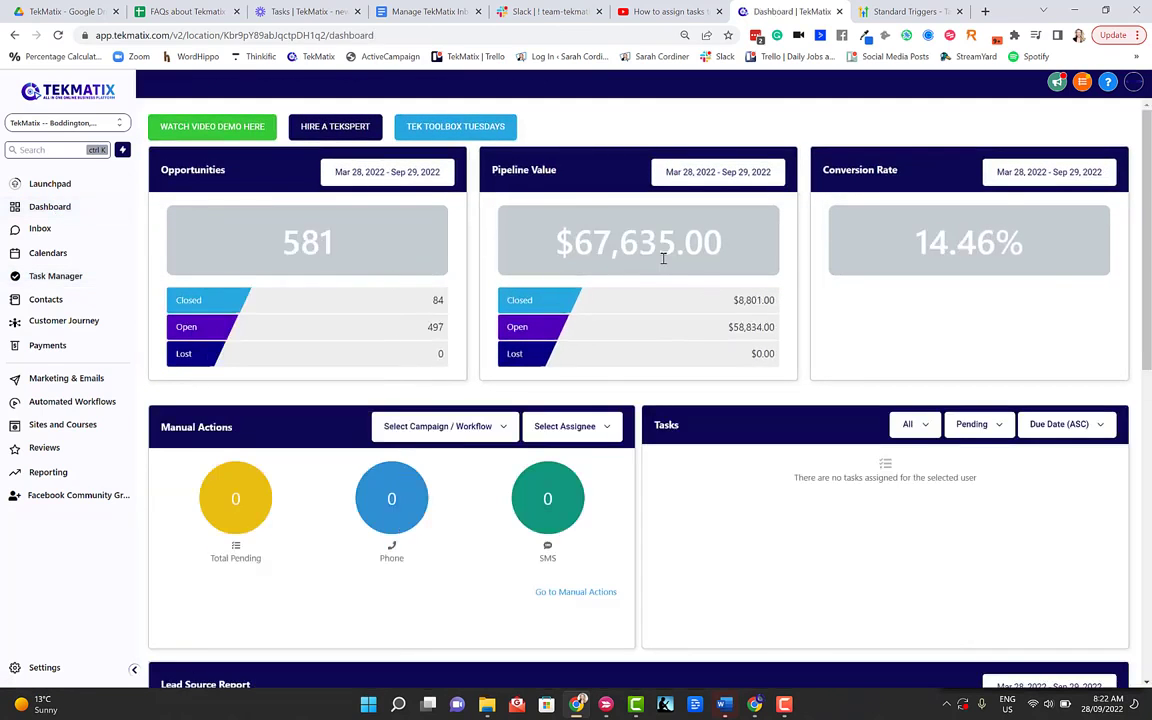
scroll(651, 330, down, 1)
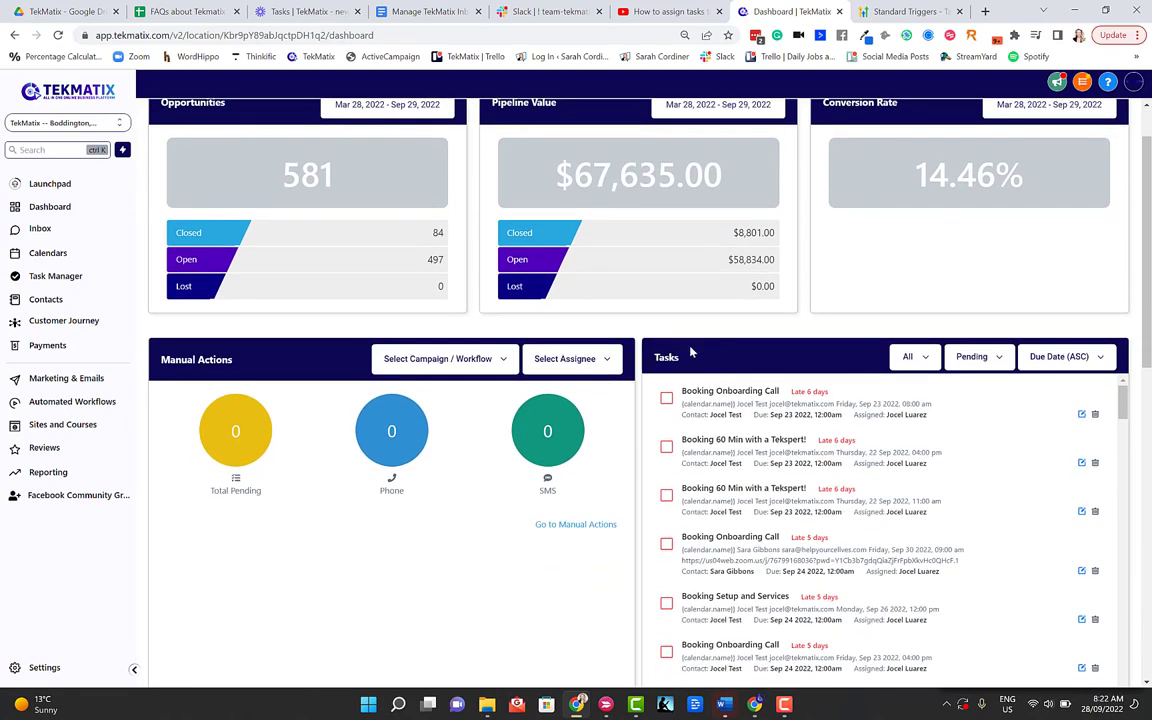
scroll(771, 400, down, 3)
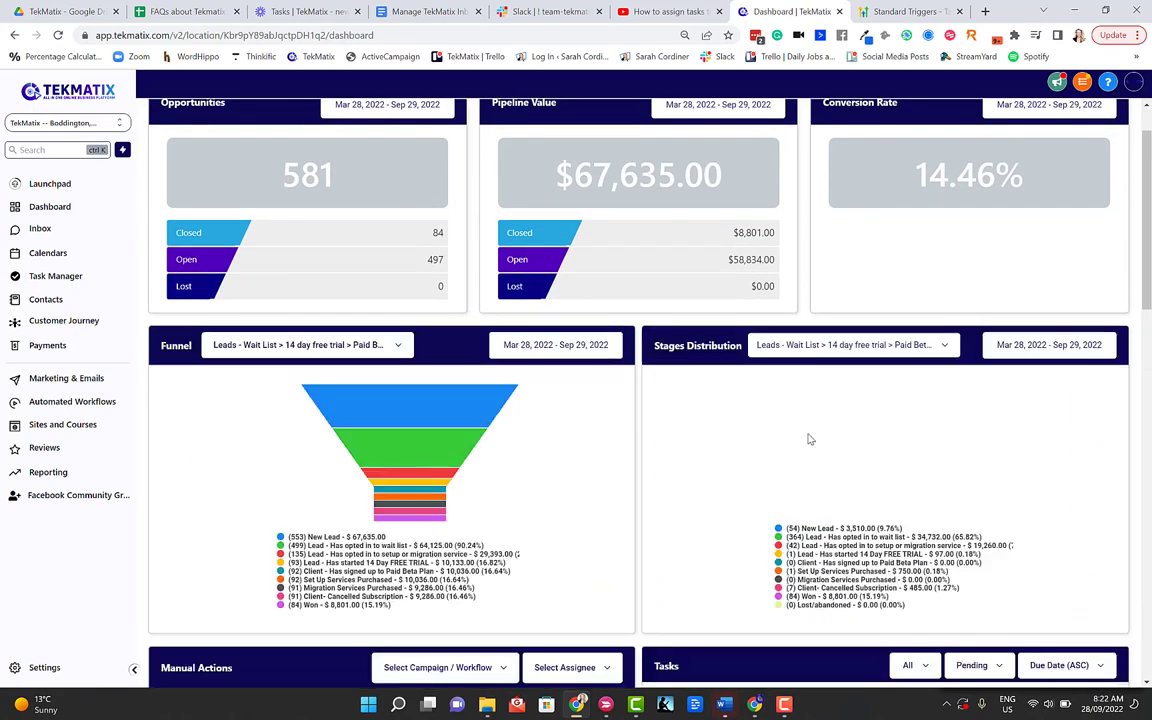
scroll(815, 390, down, 1)
scroll(825, 400, down, 3)
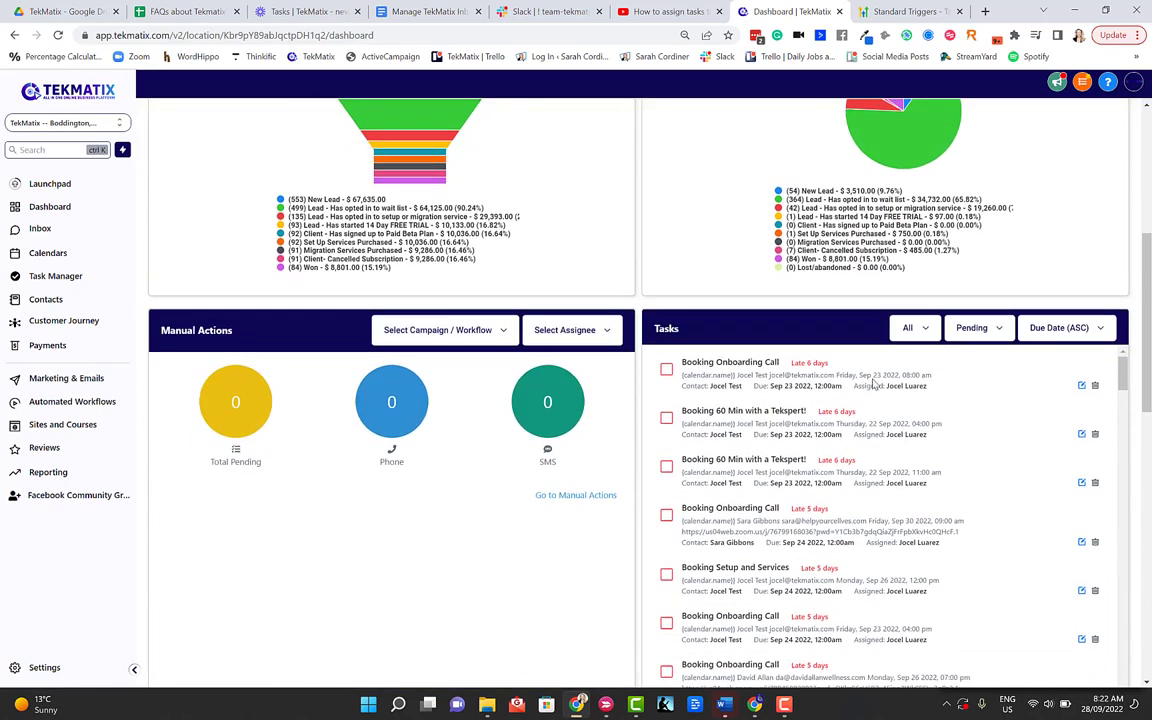
click(918, 328)
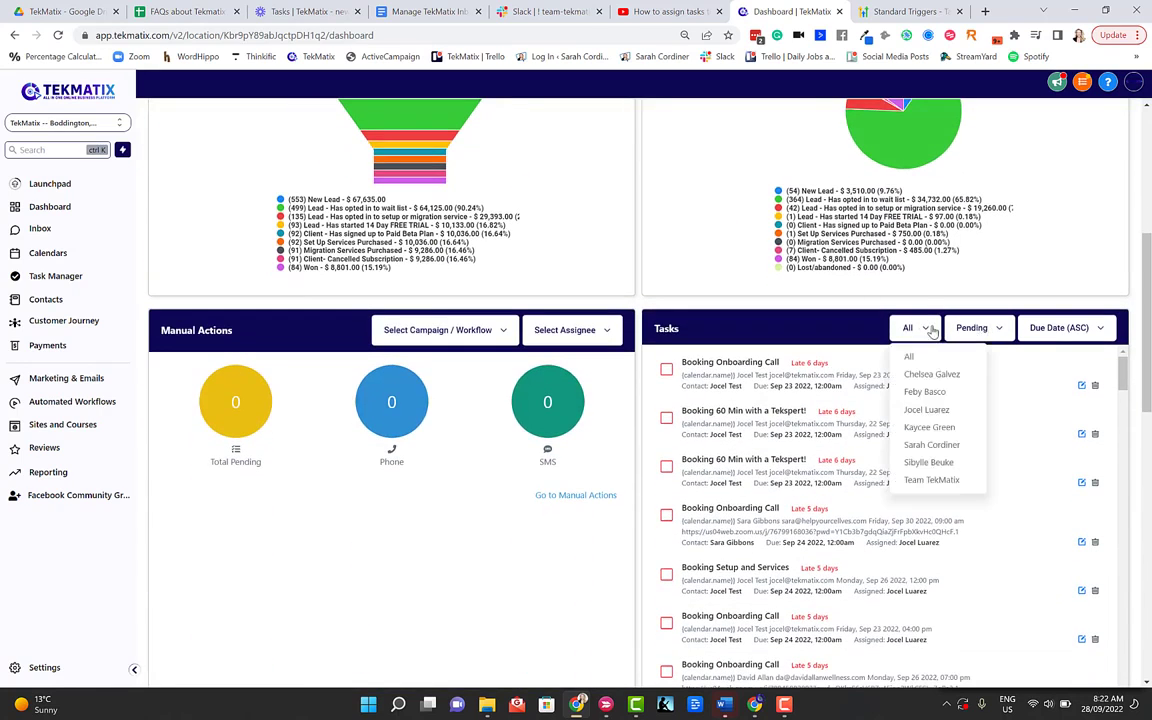
click(925, 446)
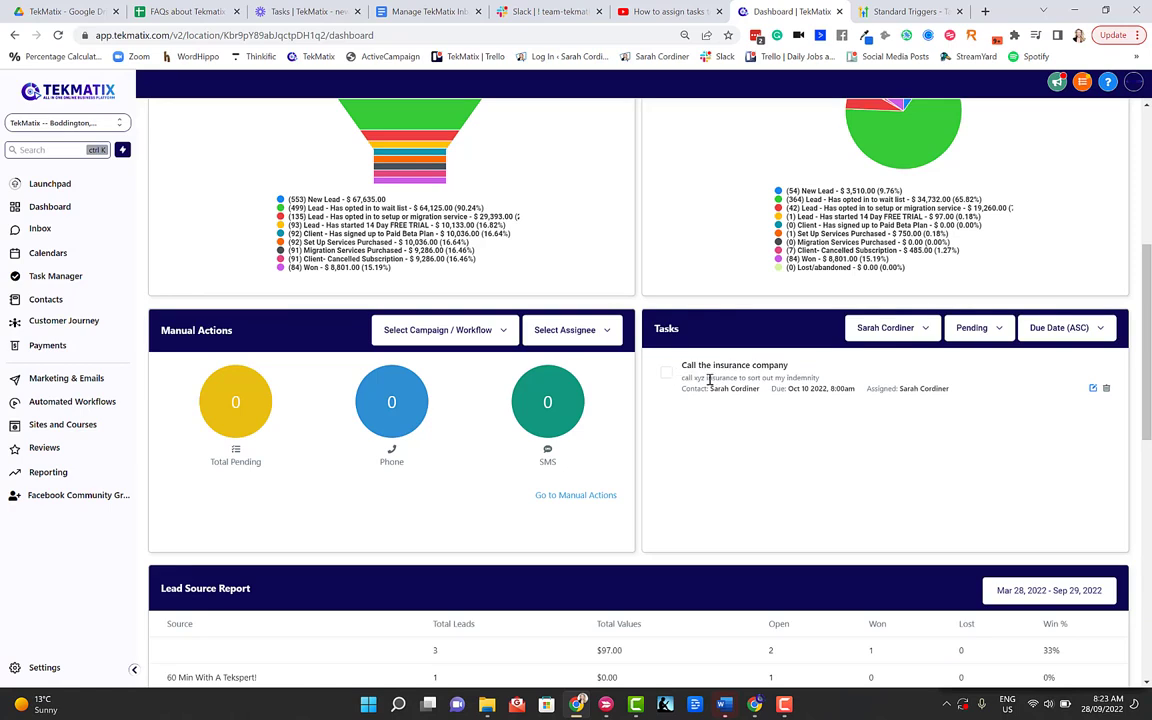
Step: Look over the Tasks panel's sort options, then close them without changing the sorting
click(1050, 328)
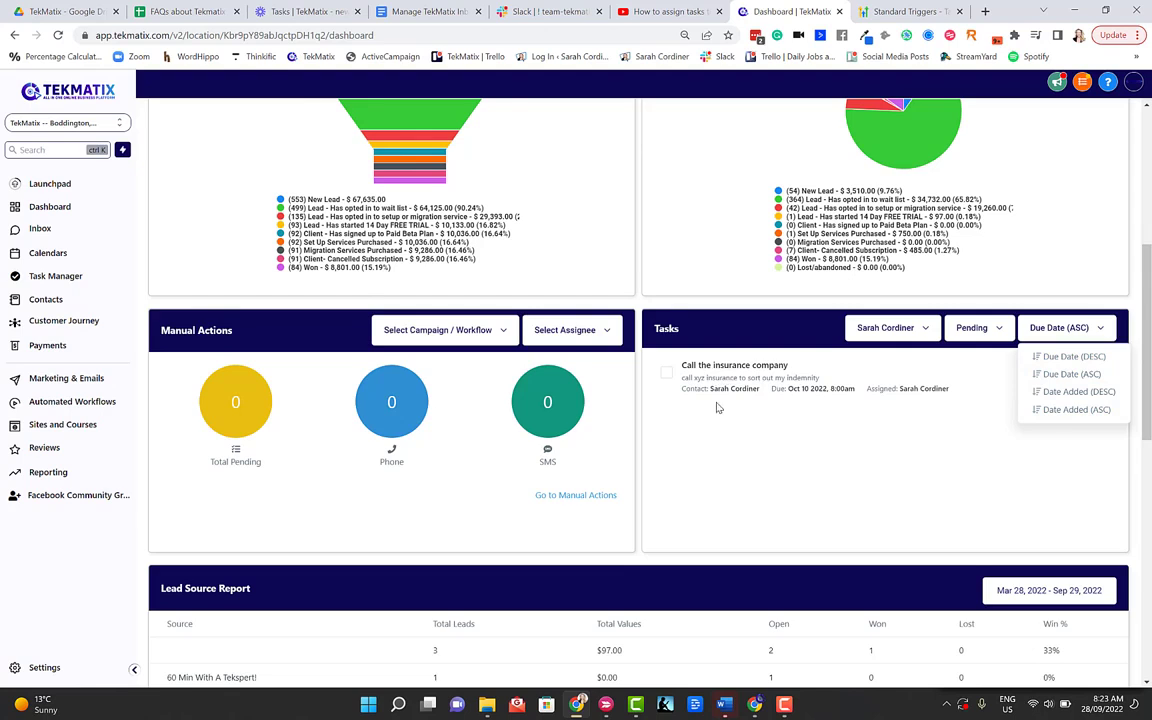
scroll(716, 407, up, 5)
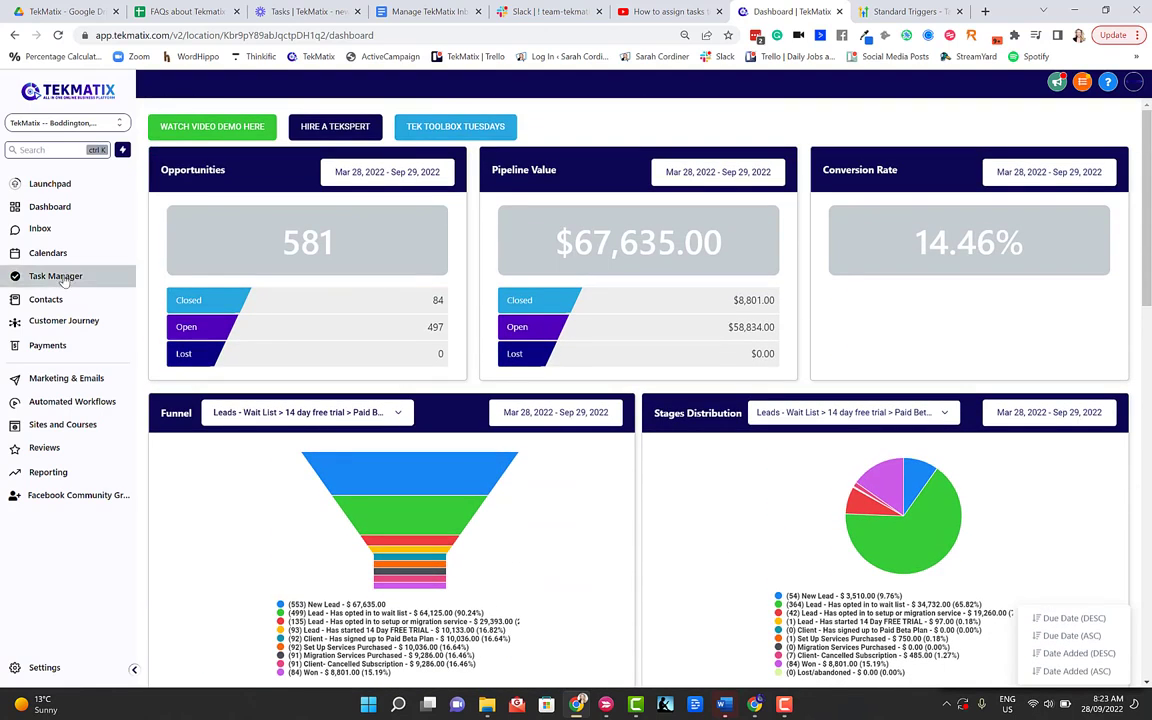
scroll(663, 463, down, 3)
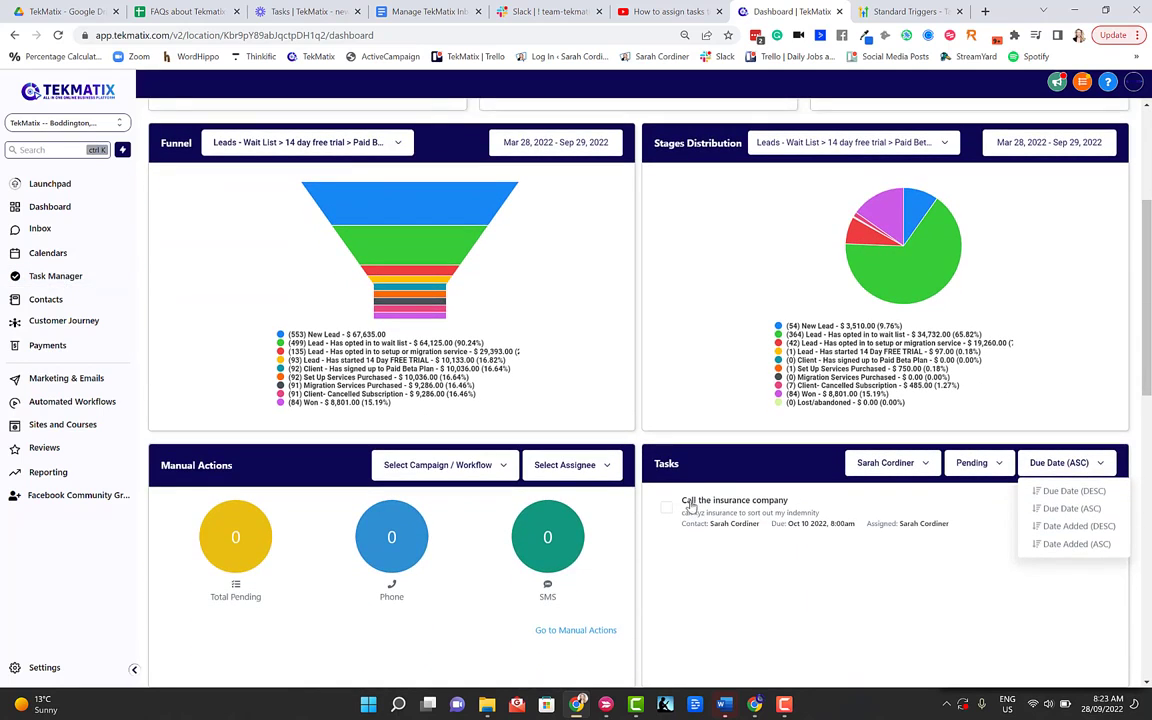
click(86, 405)
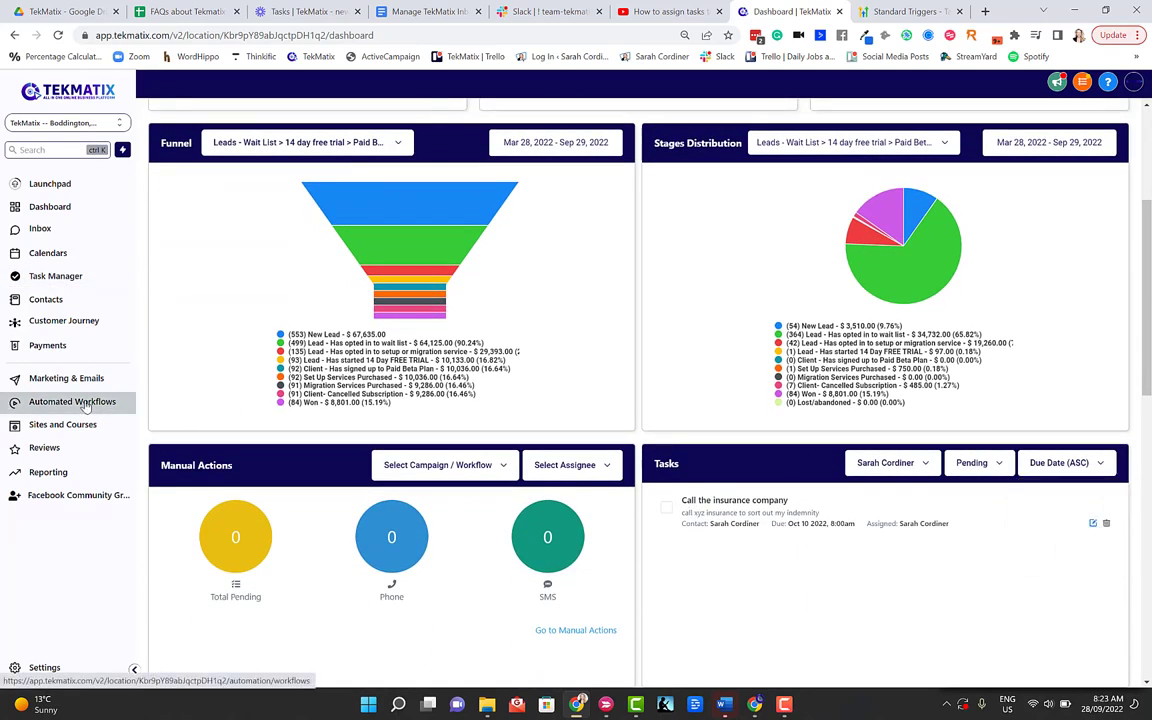
Step: Go to Workflows and begin a new workflow, dismissing the pick-a-campaign warning
click(86, 405)
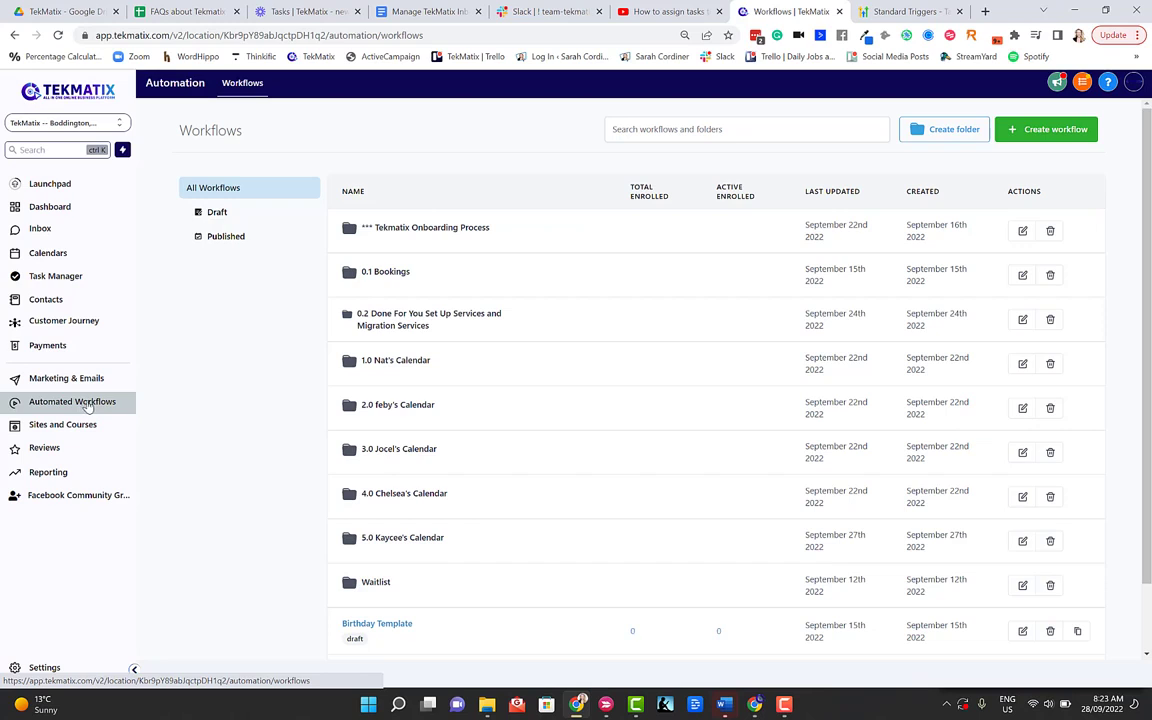
click(1040, 129)
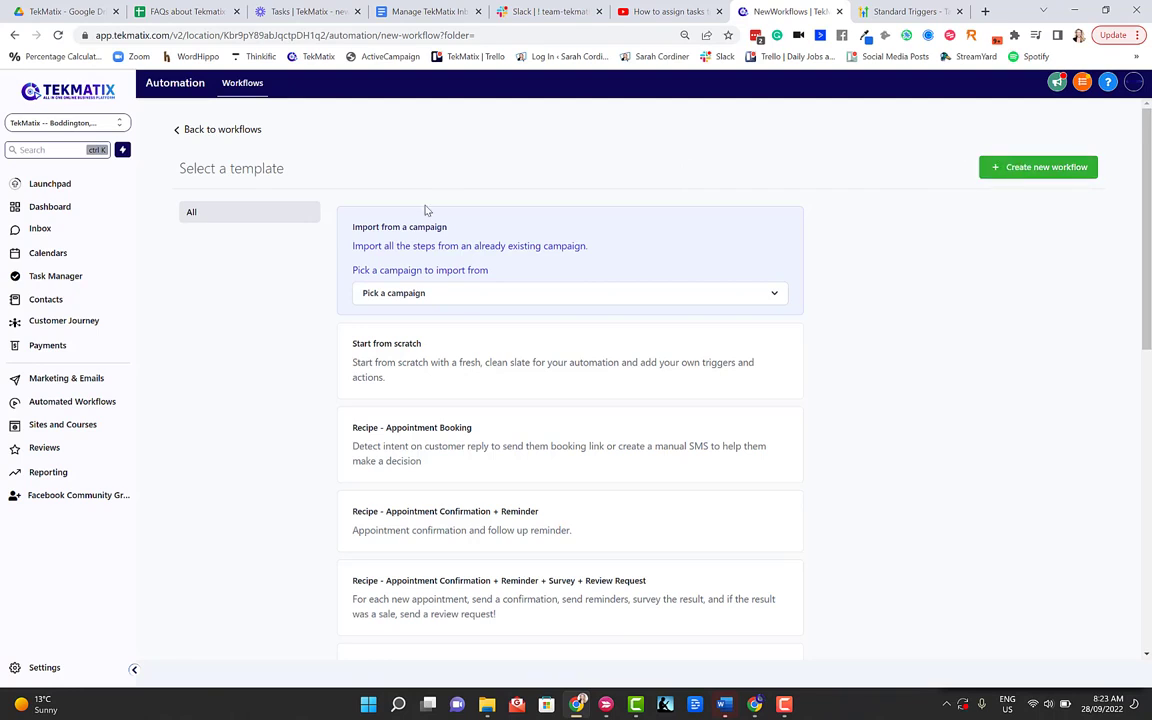
click(1022, 177)
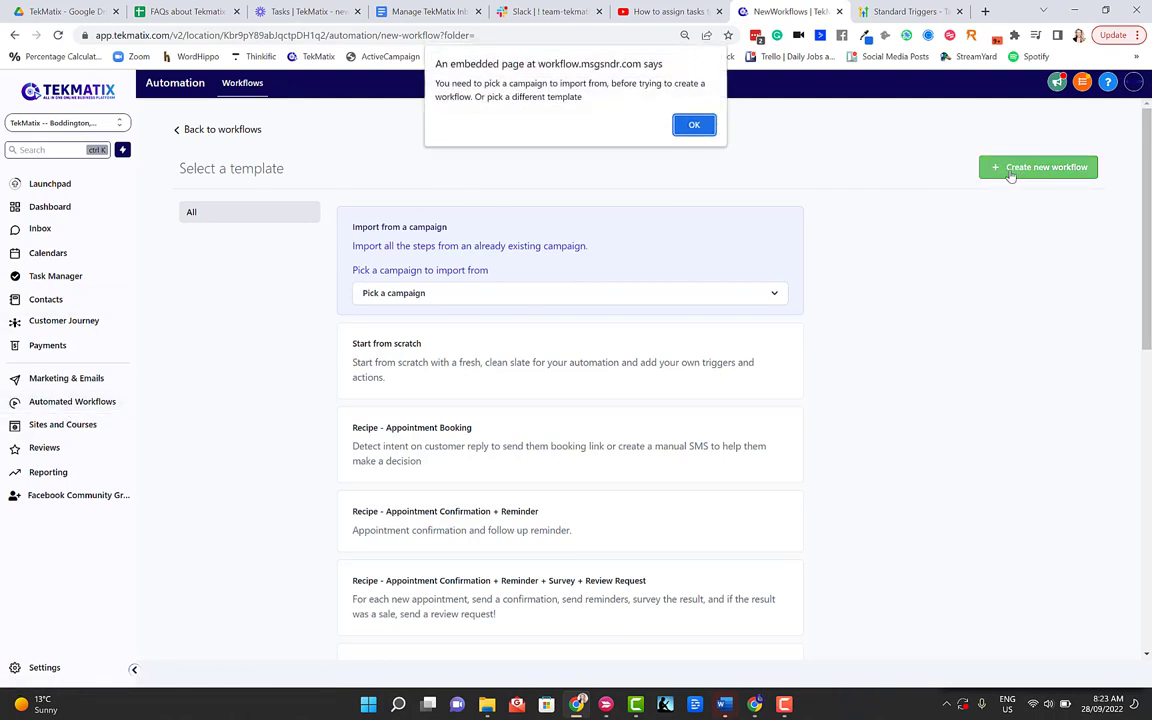
click(690, 125)
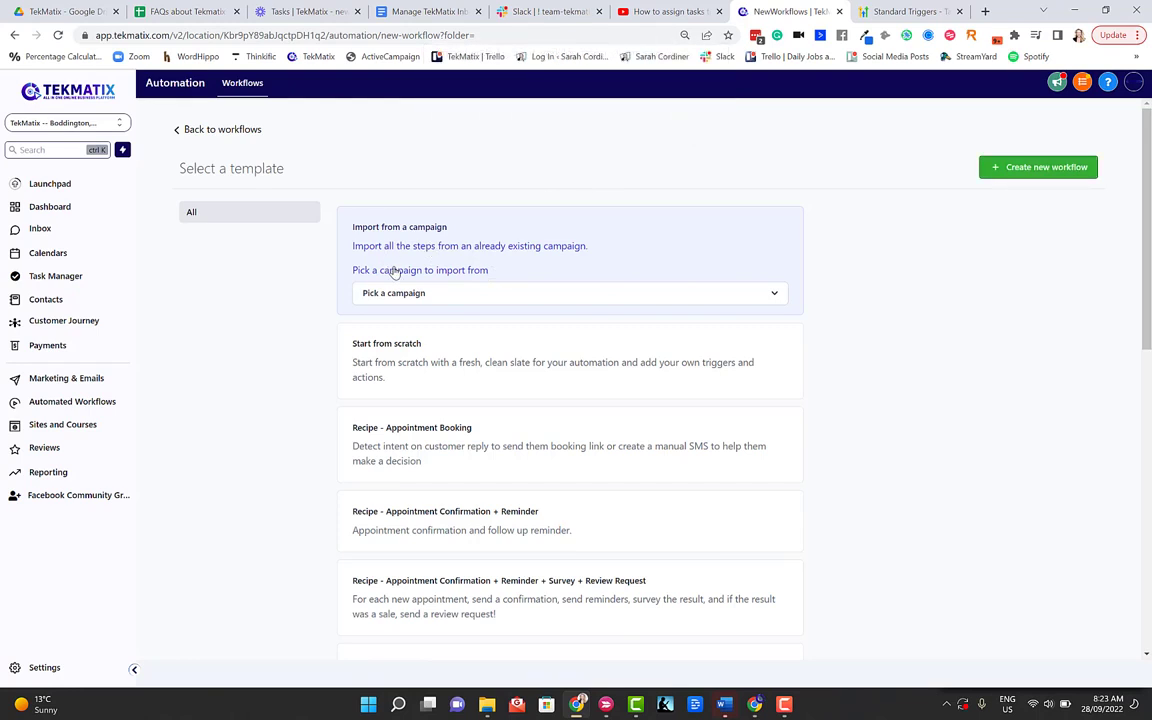
Step: Create the new workflow from the Start from scratch template
click(392, 347)
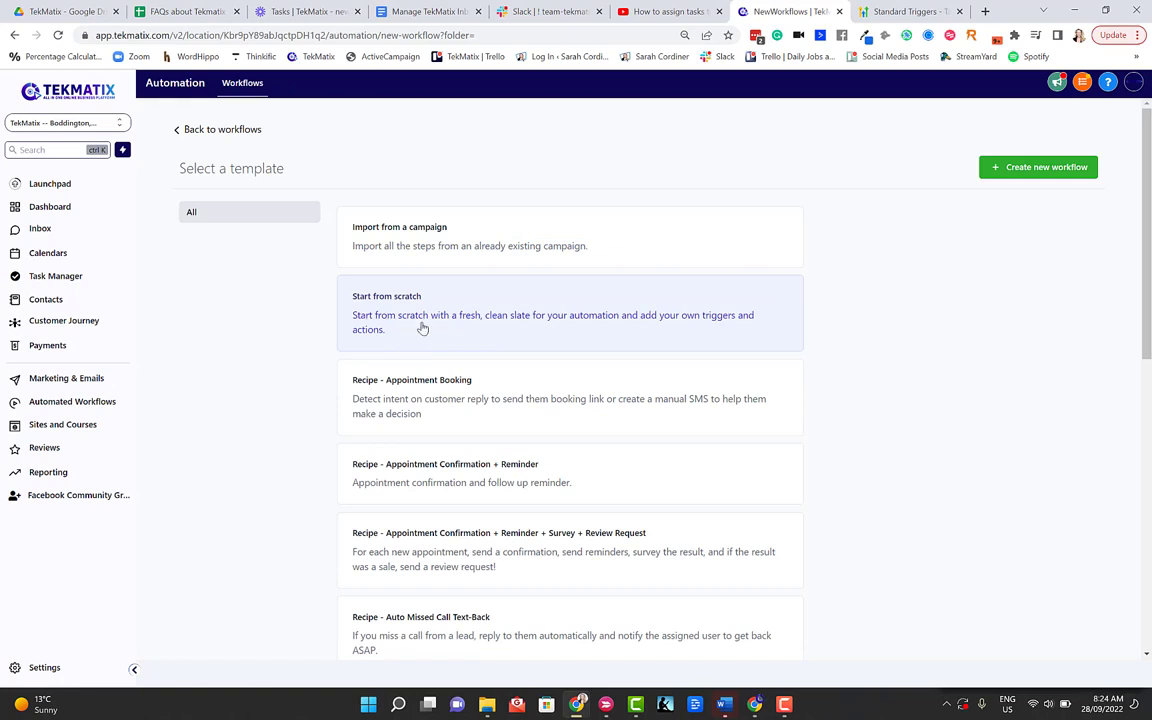
click(402, 235)
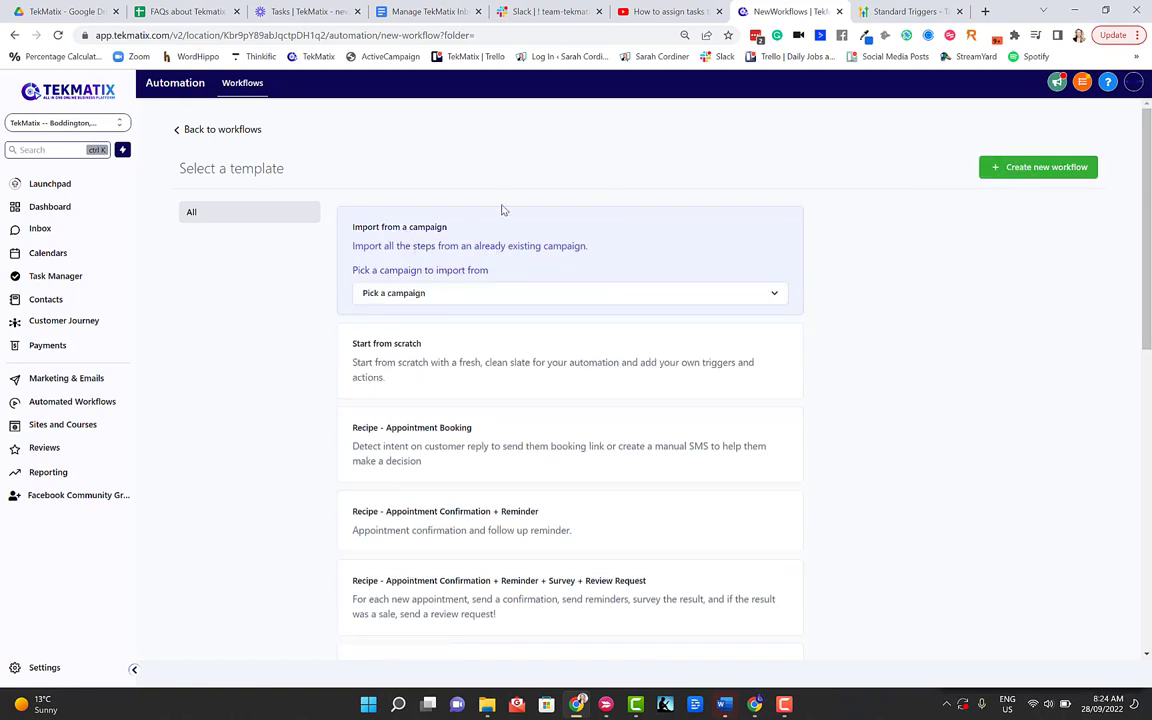
click(430, 362)
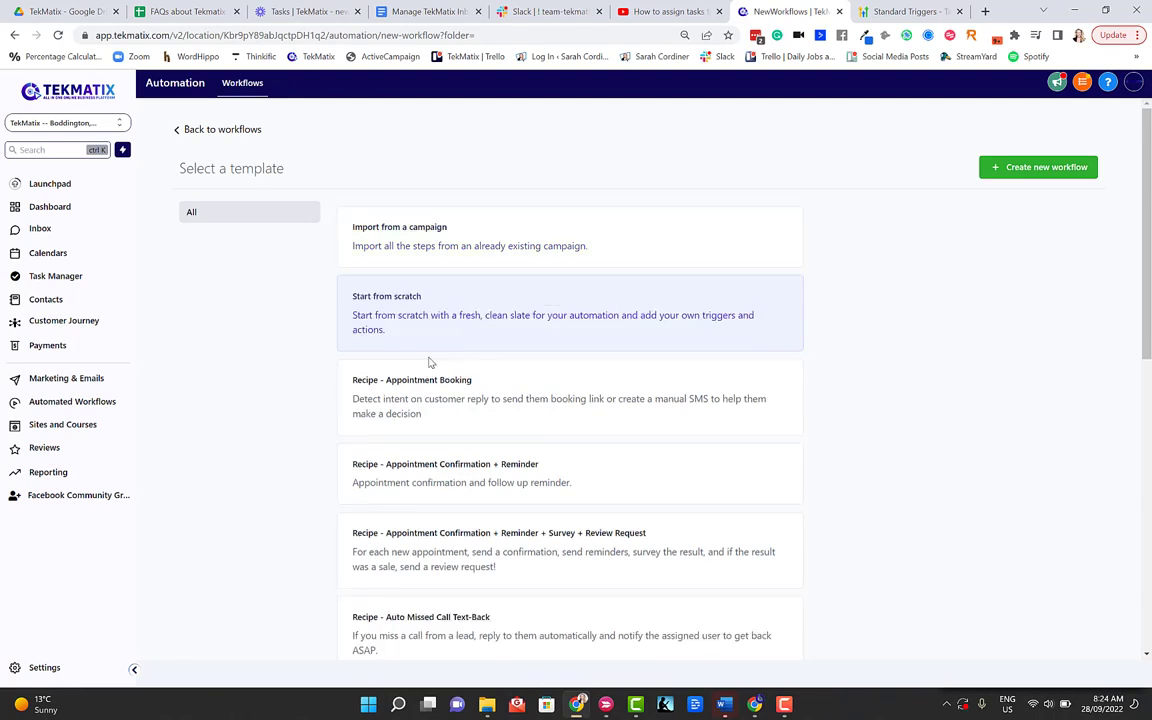
click(1011, 170)
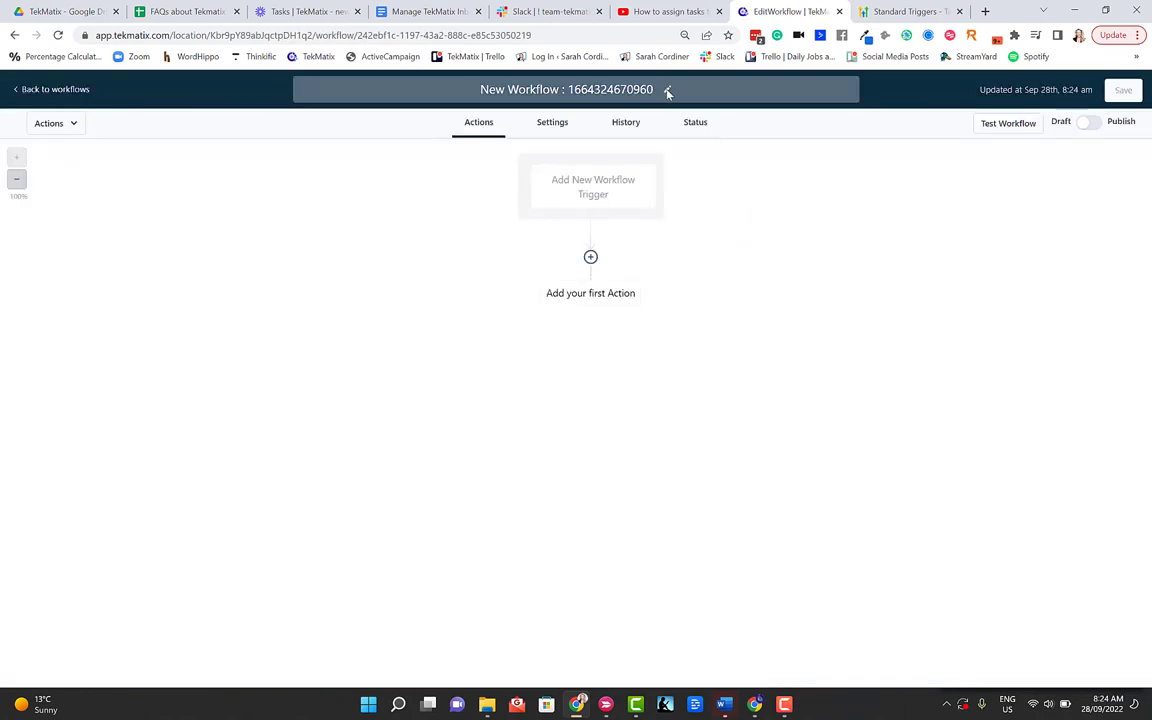
Step: Replace the workflow title's numeric suffix with 'Notification of task assigned'
click(658, 89)
key(BackSpace)
key(BackSpace)
key(BackSpace)
key(BackSpace)
key(BackSpace)
key(BackSpace)
key(BackSpace)
key(BackSpace)
key(BackSpace)
key(BackSpace)
key(BackSpace)
key(BackSpace)
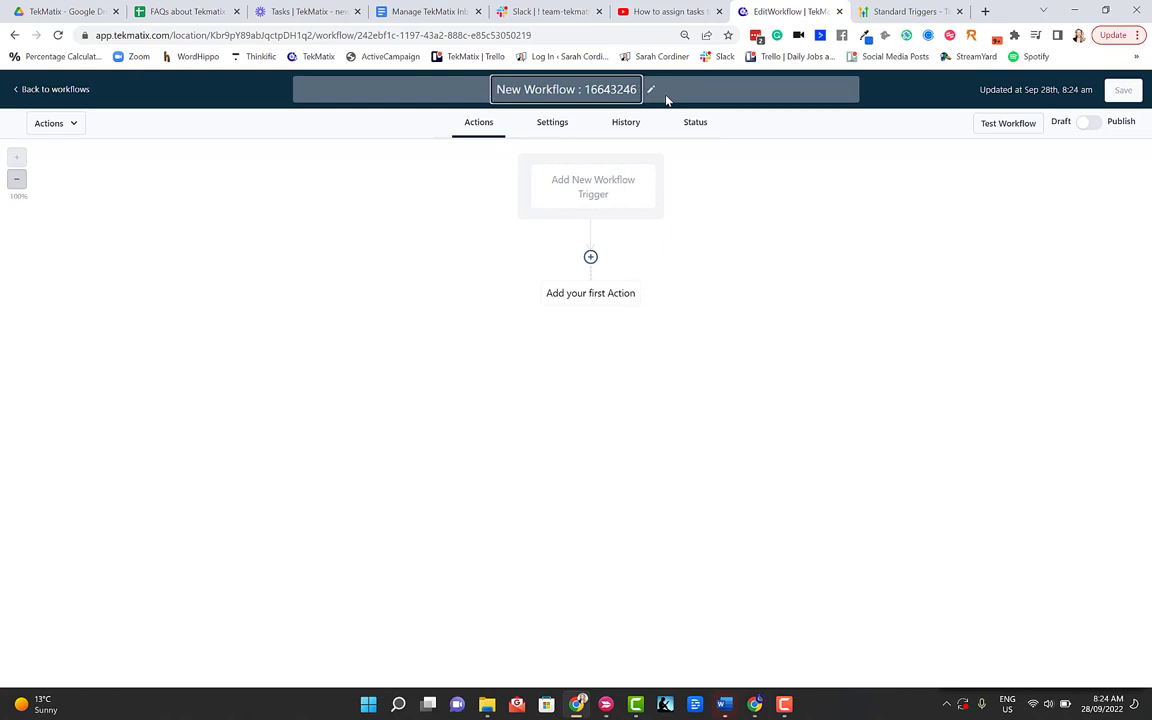
key(BackSpace)
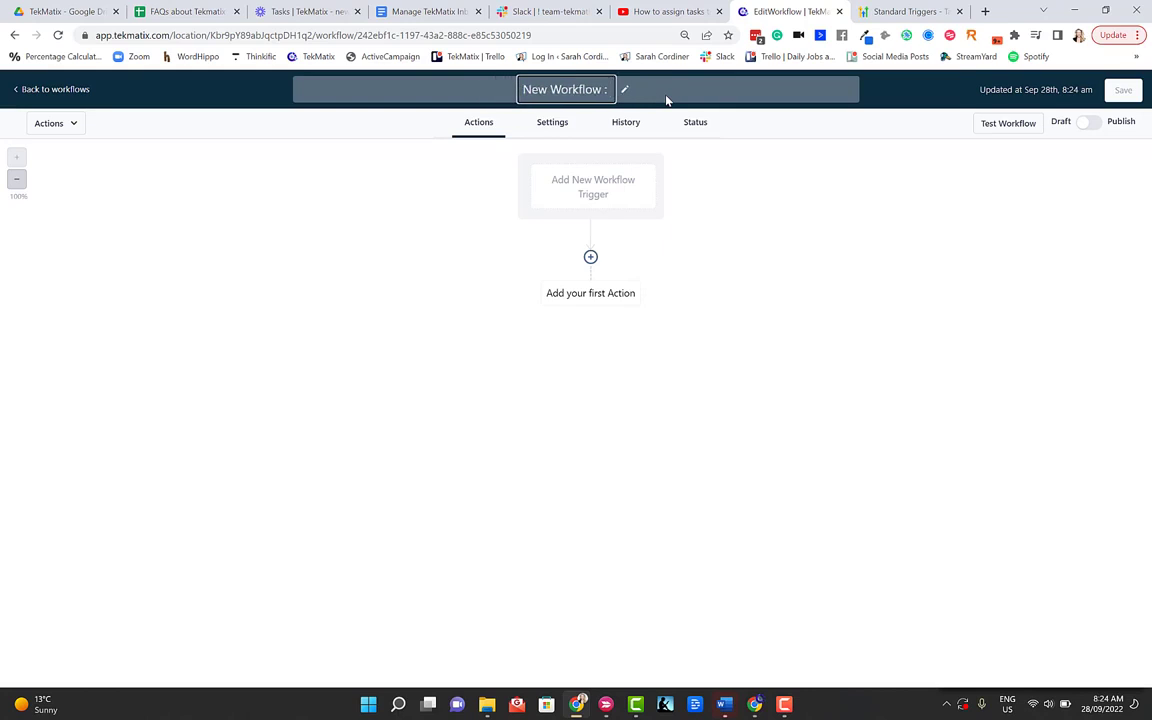
text(Not)
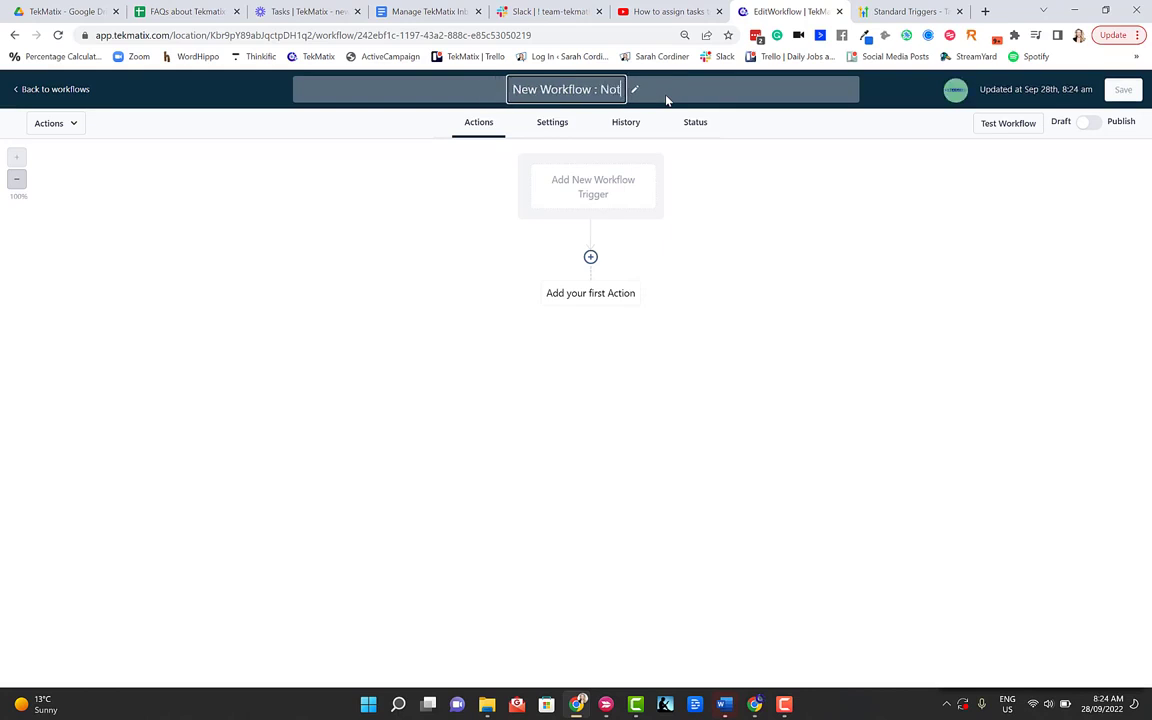
text(ification of task assigned)
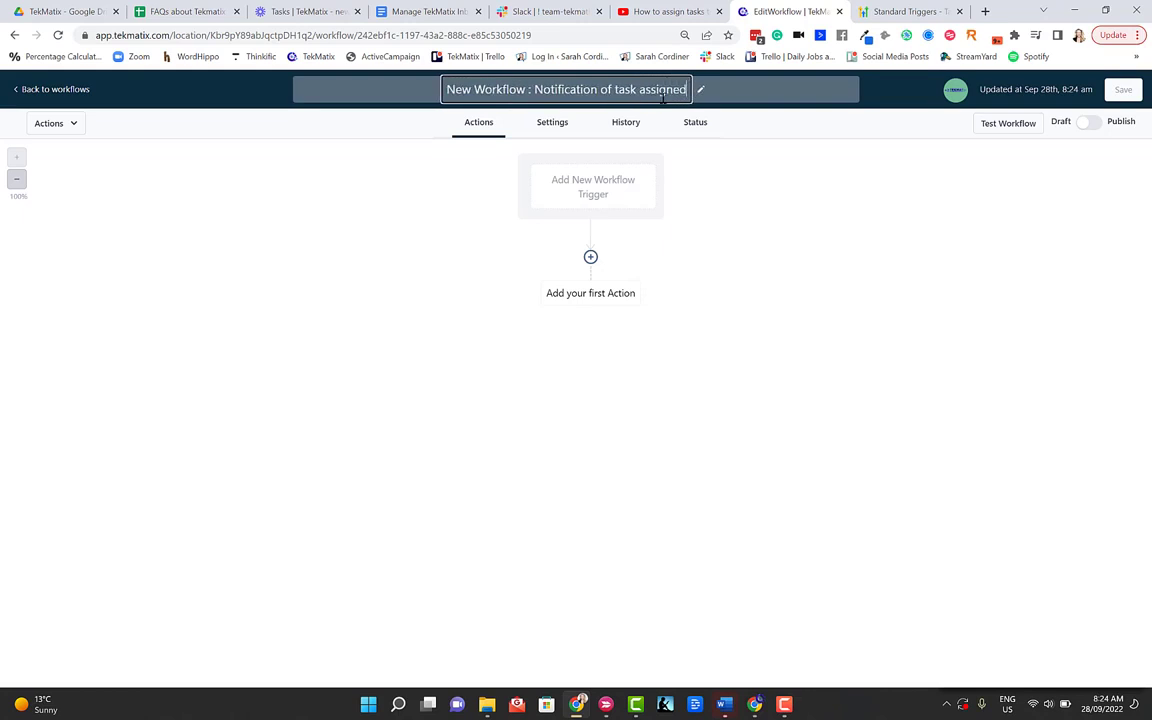
click(668, 152)
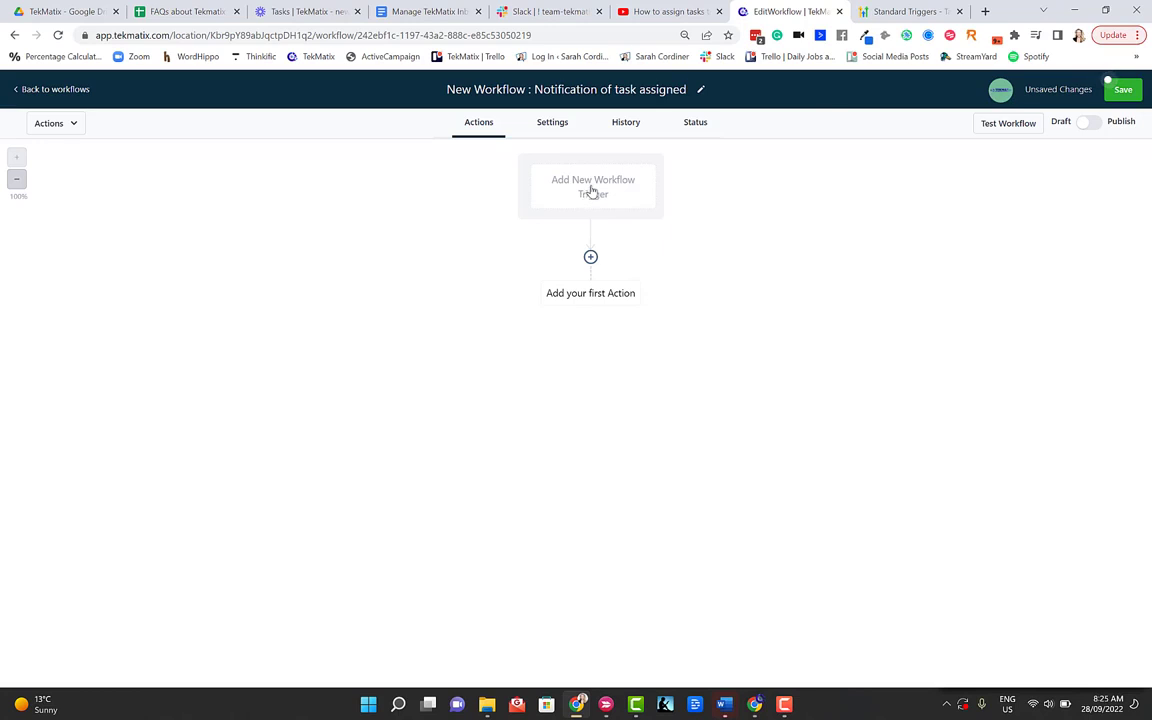
Step: Add a Task Added trigger, keeping its default name, and save it
click(590, 190)
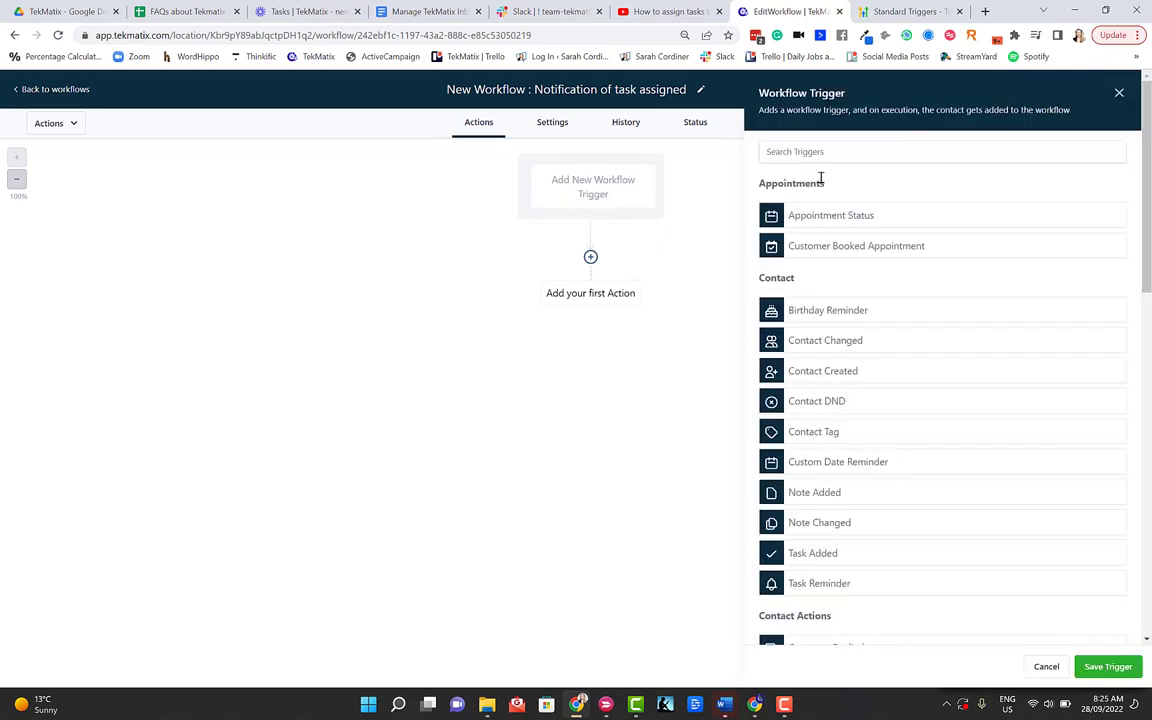
scroll(838, 412, down, 1)
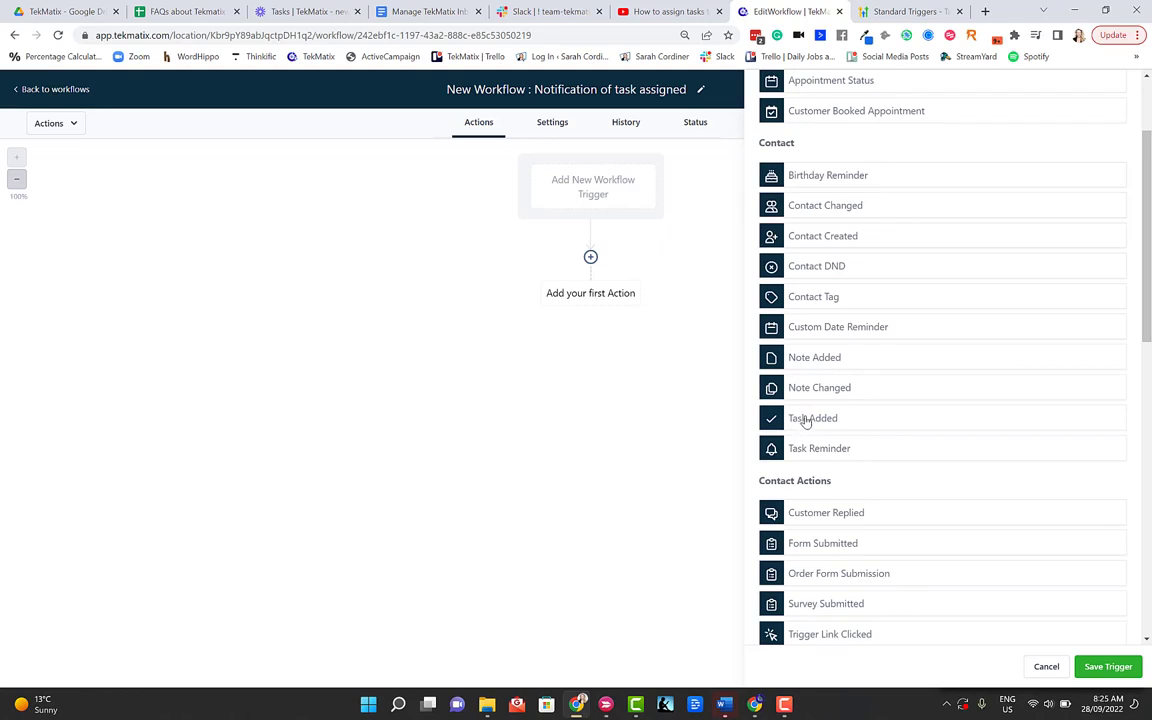
click(805, 418)
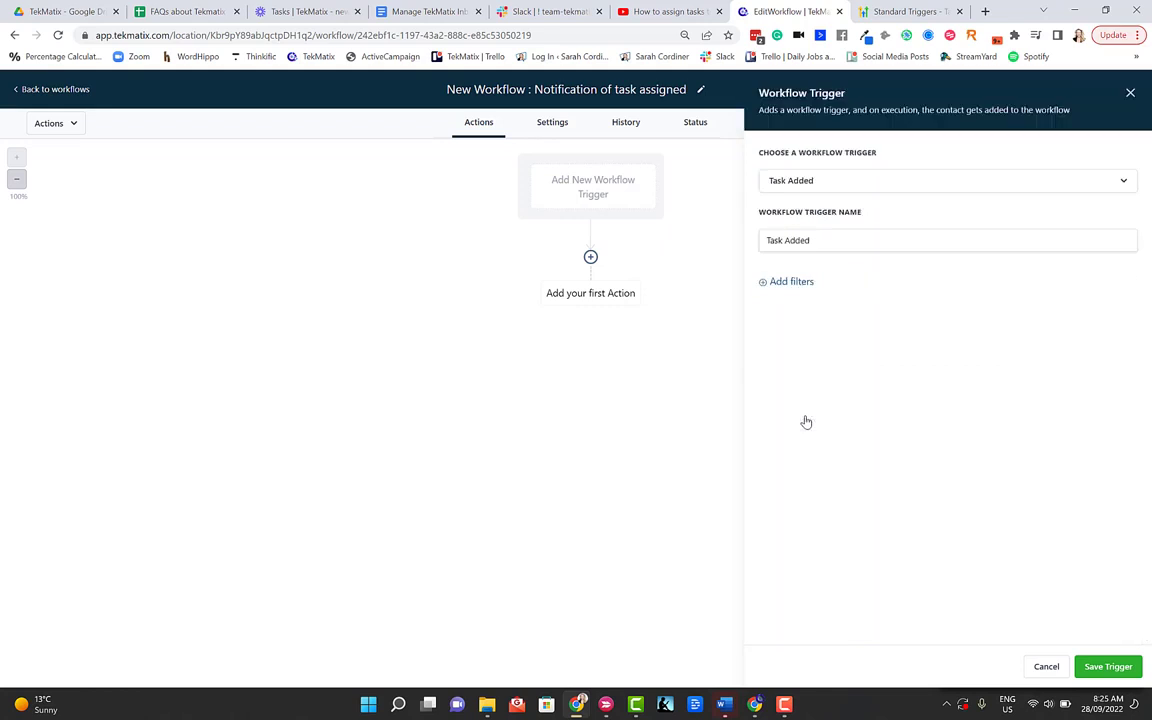
click(826, 242)
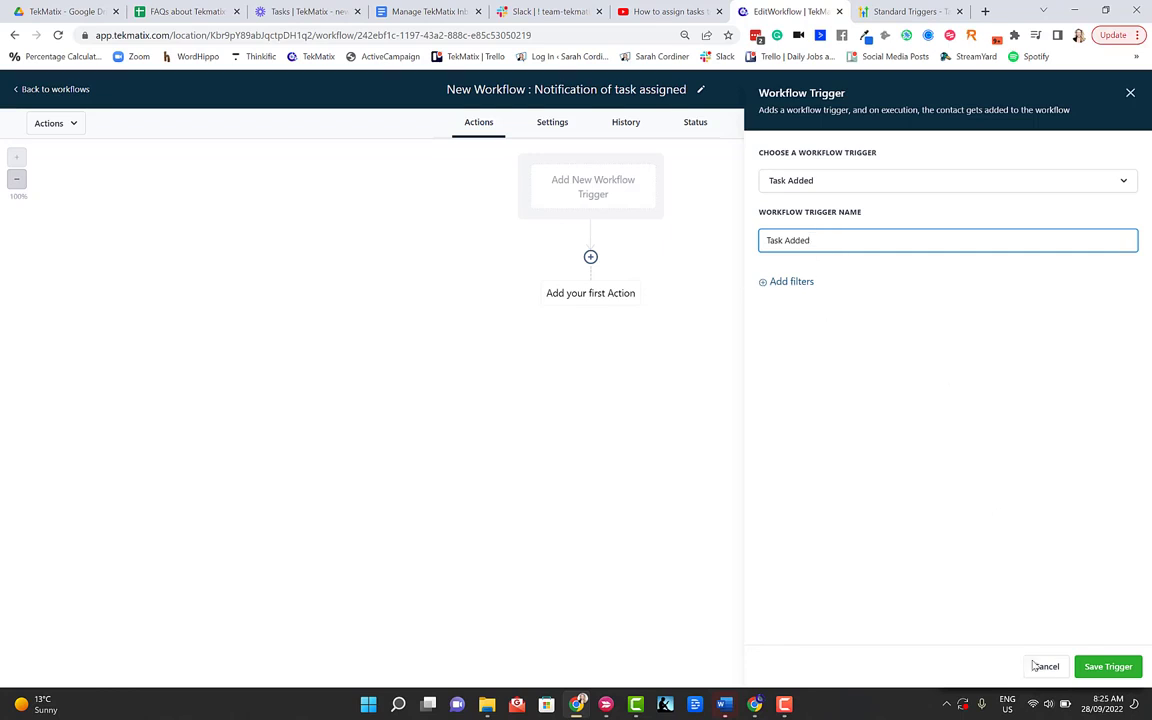
click(1108, 667)
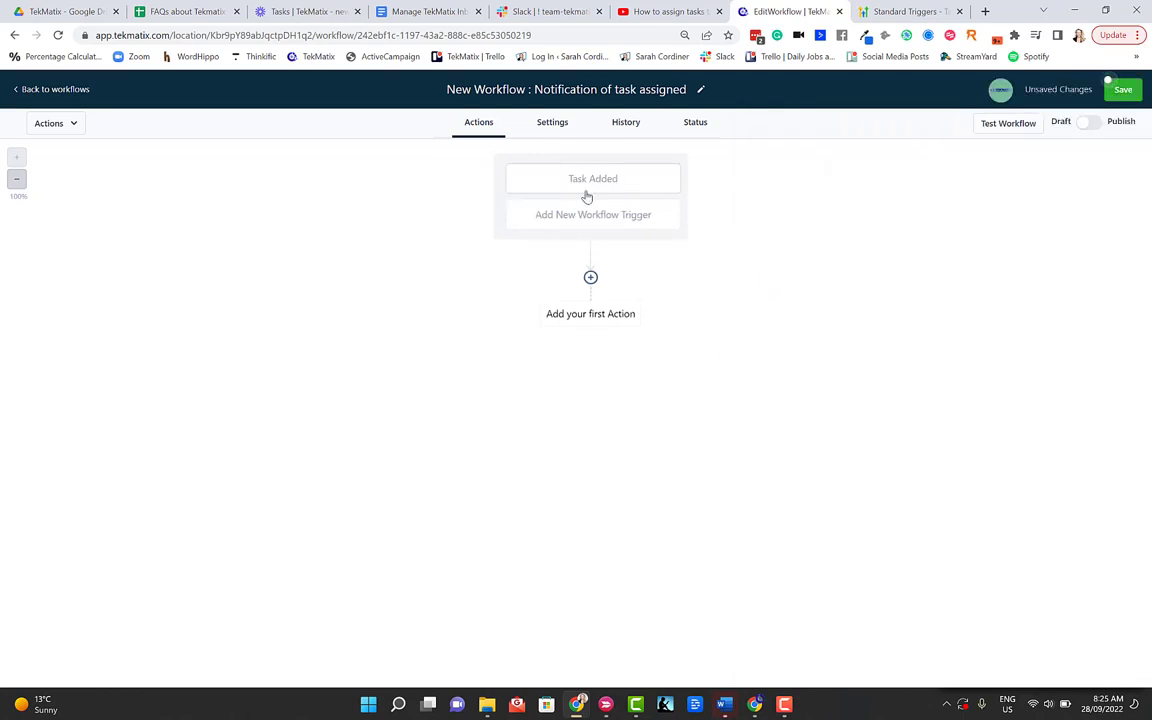
Step: Add the first action under the trigger, choosing Send Email from External Communications
click(590, 277)
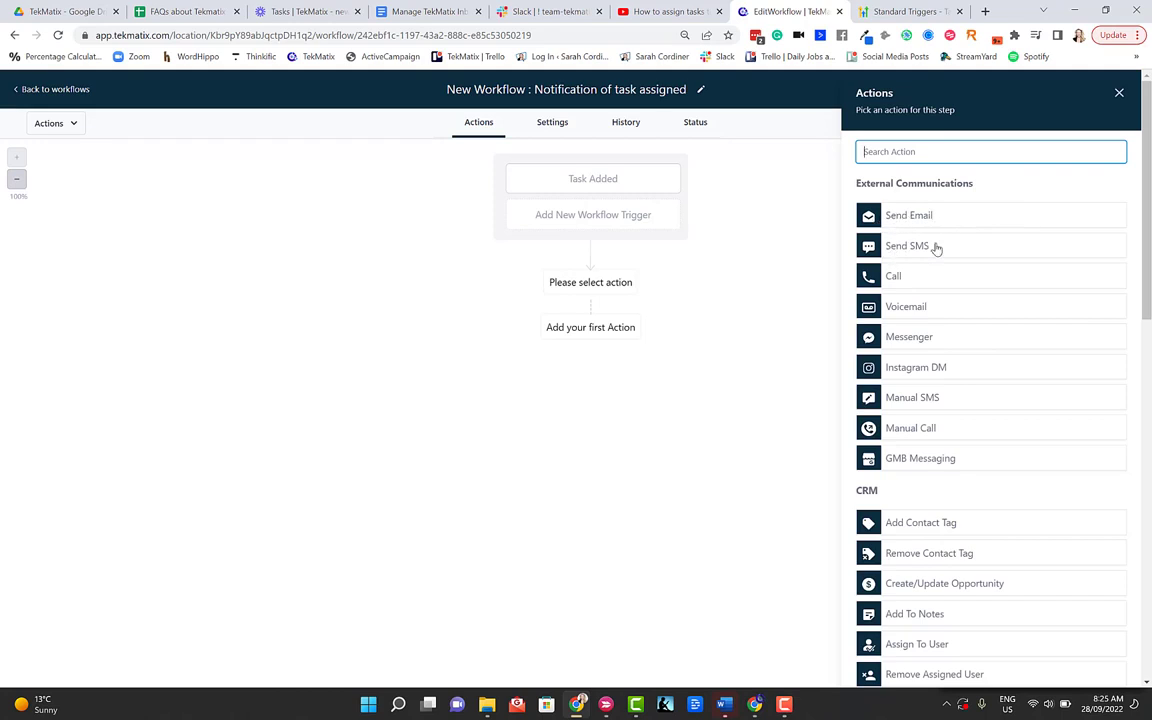
scroll(921, 320, down, 1)
scroll(921, 318, down, 4)
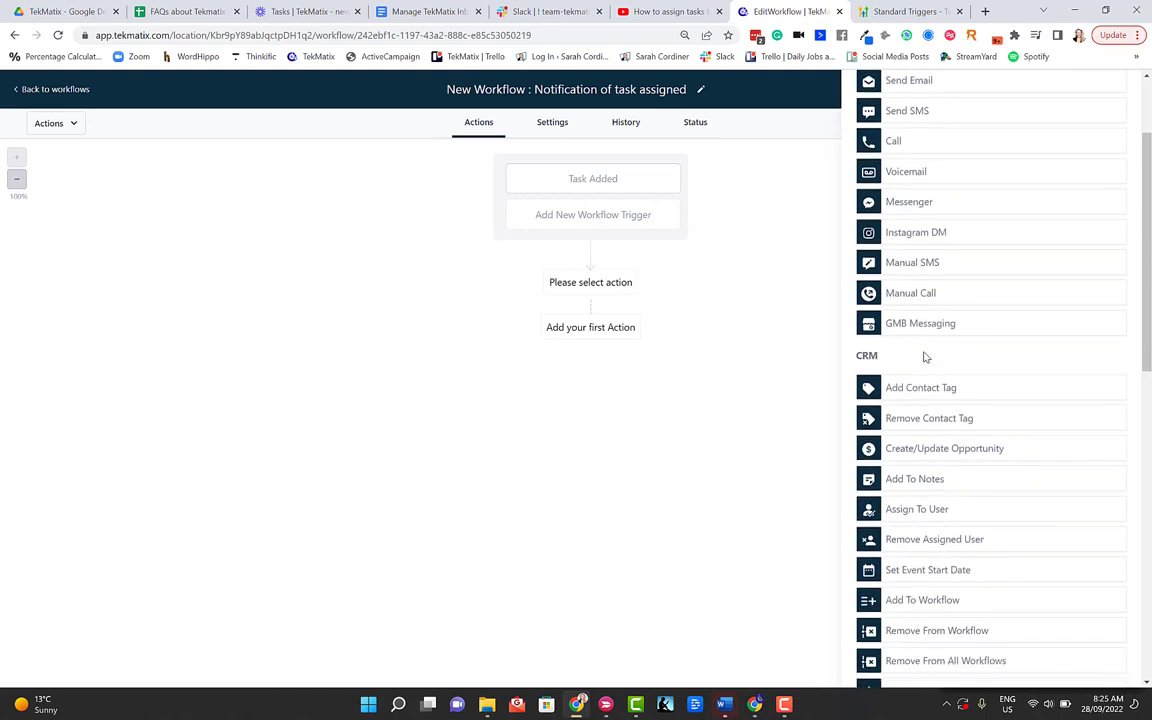
scroll(914, 345, down, 1)
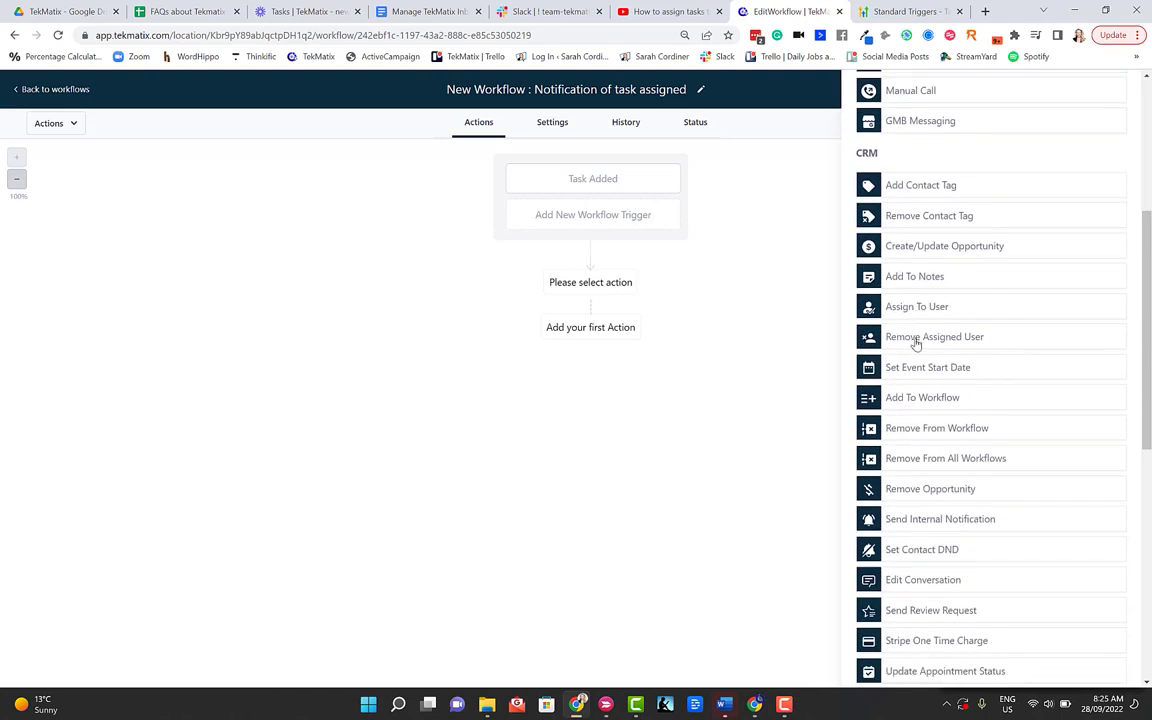
scroll(912, 420, down, 1)
scroll(913, 407, down, 2)
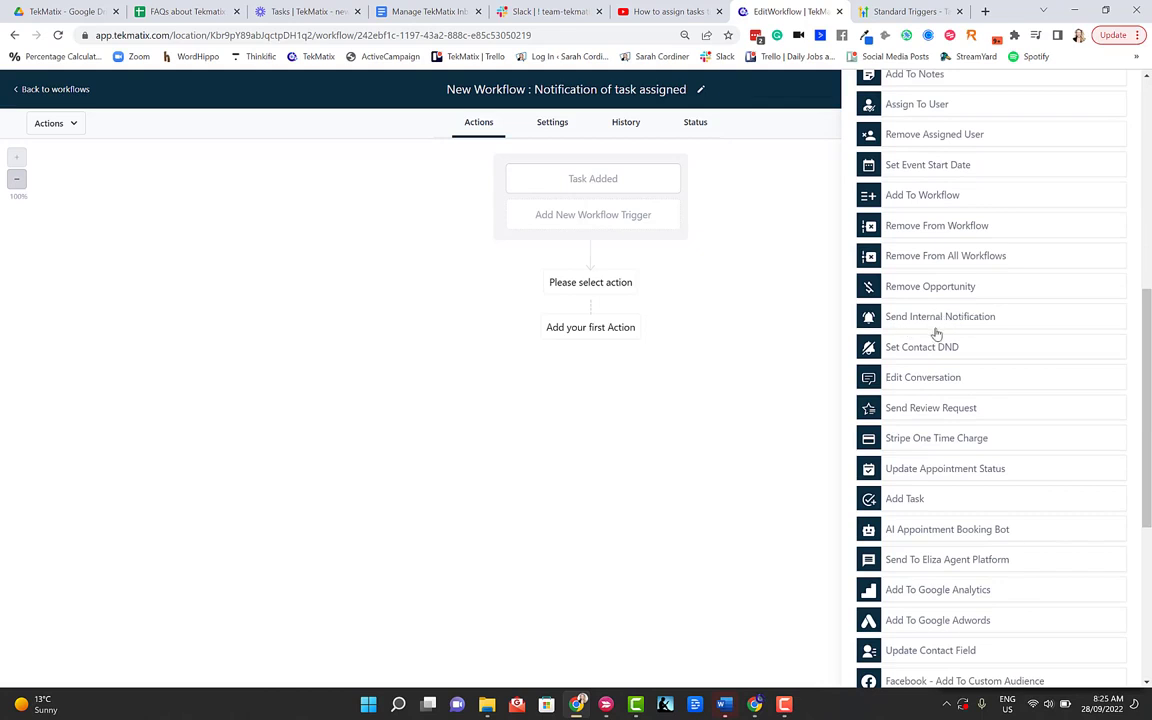
scroll(932, 325, up, 5)
scroll(931, 328, up, 4)
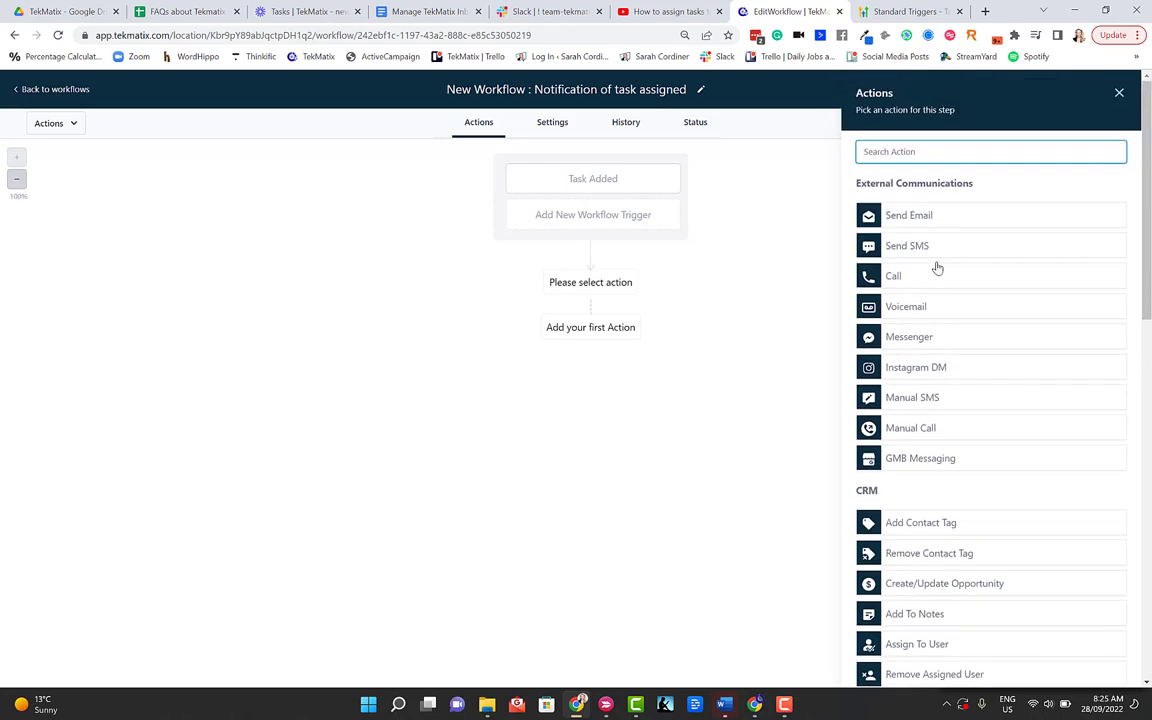
click(909, 221)
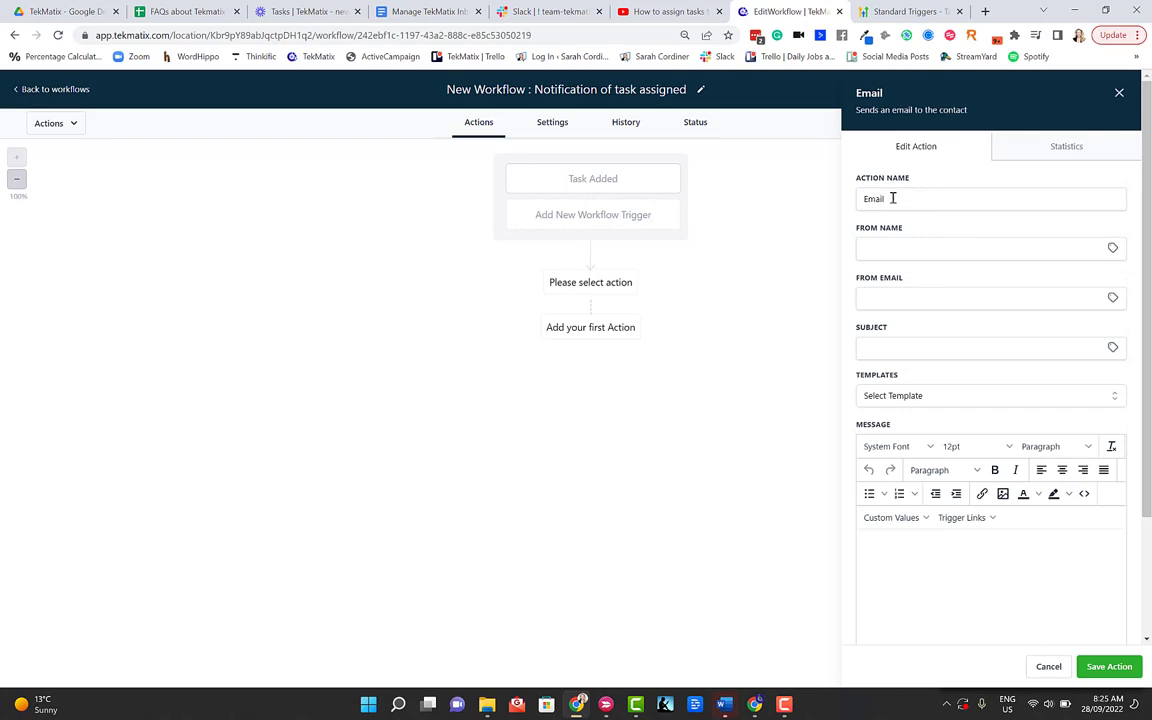
Step: Name the email action 'Email - staff notification' and set From Name to {{location.name}}
click(897, 197)
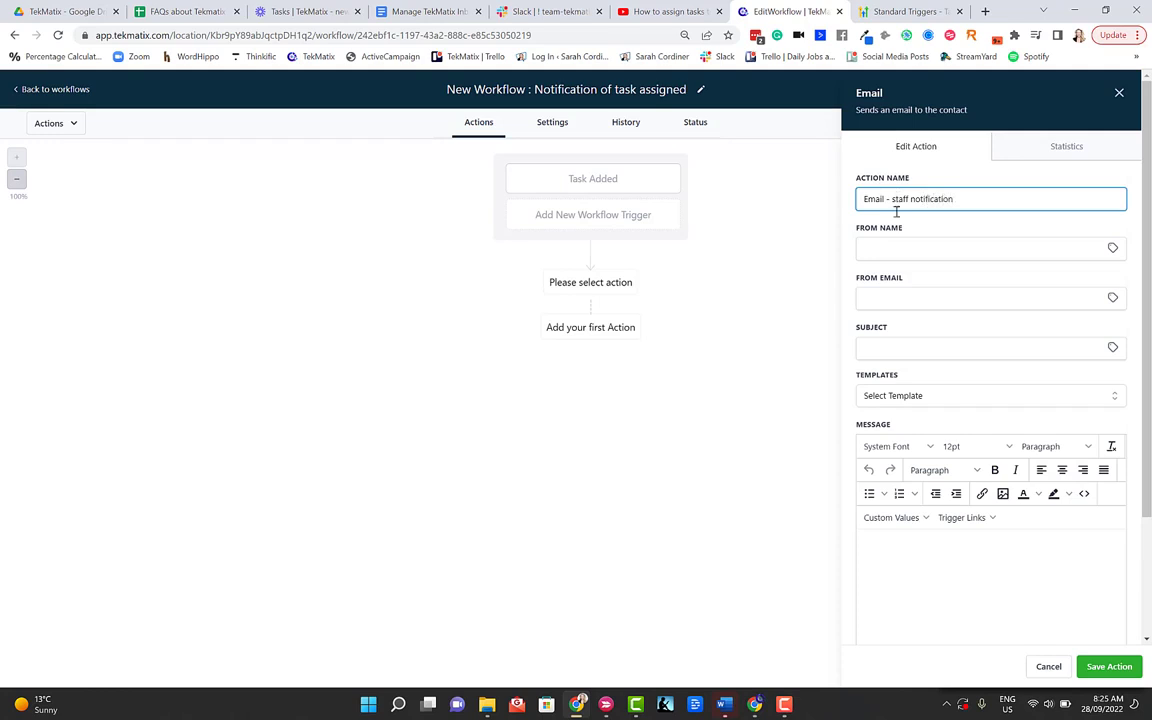
click(1112, 248)
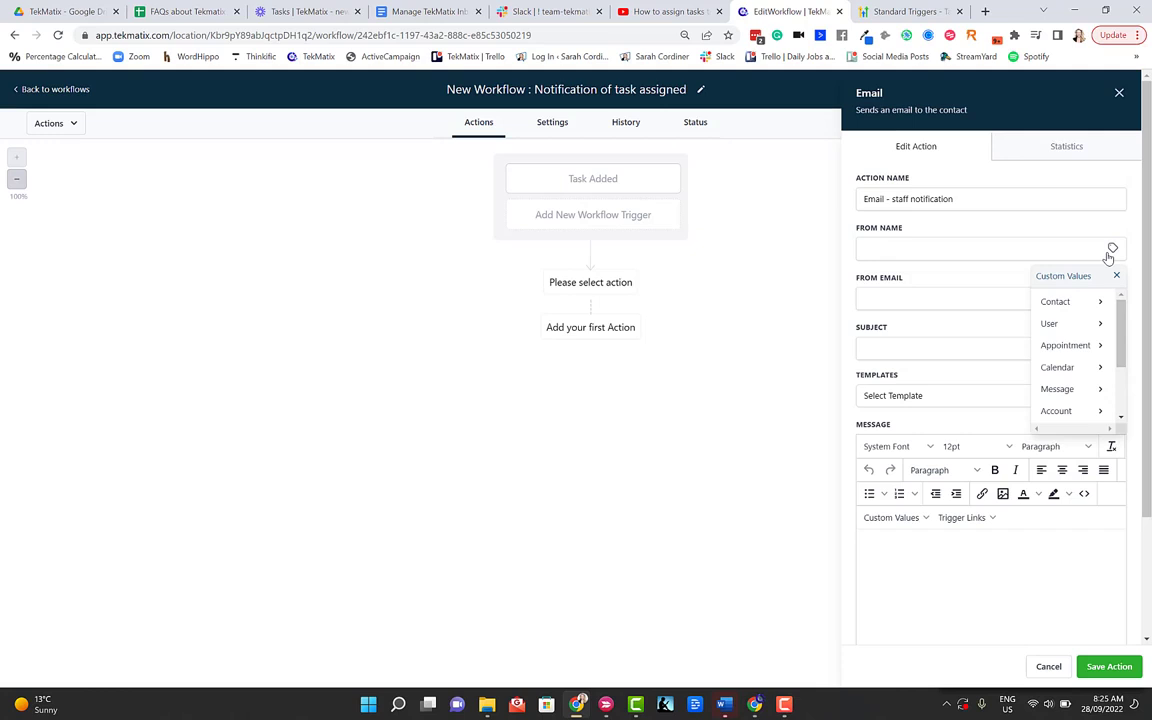
click(1053, 305)
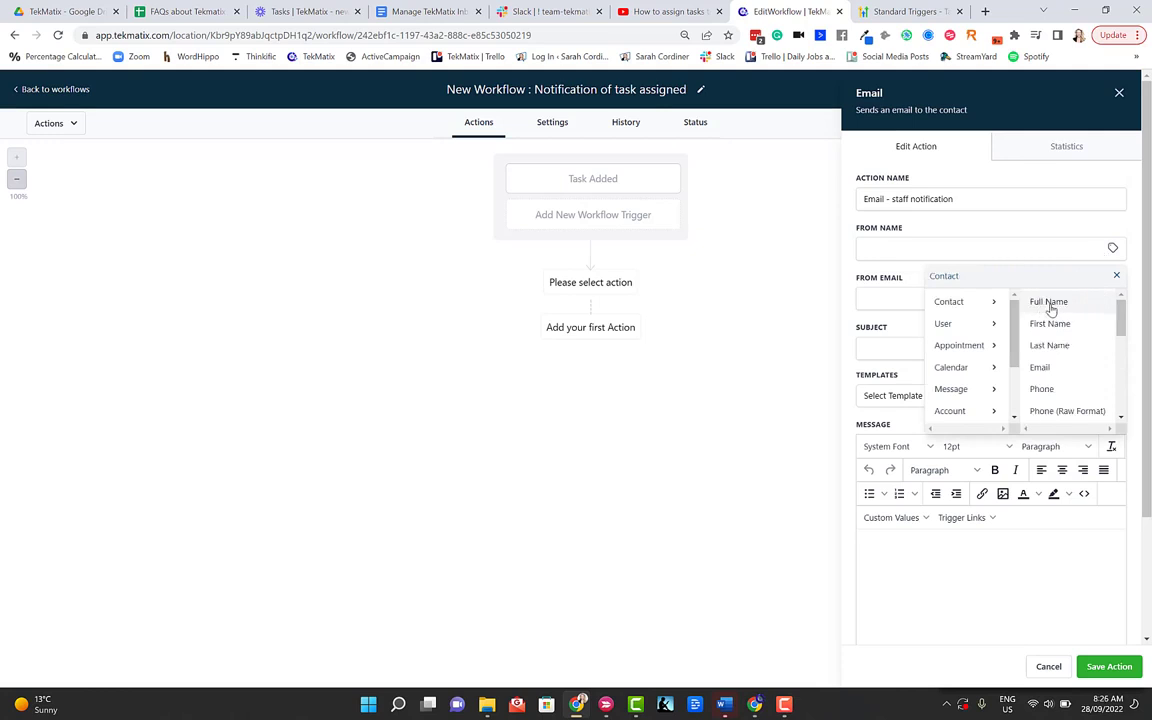
drag(1121, 327, 1126, 422)
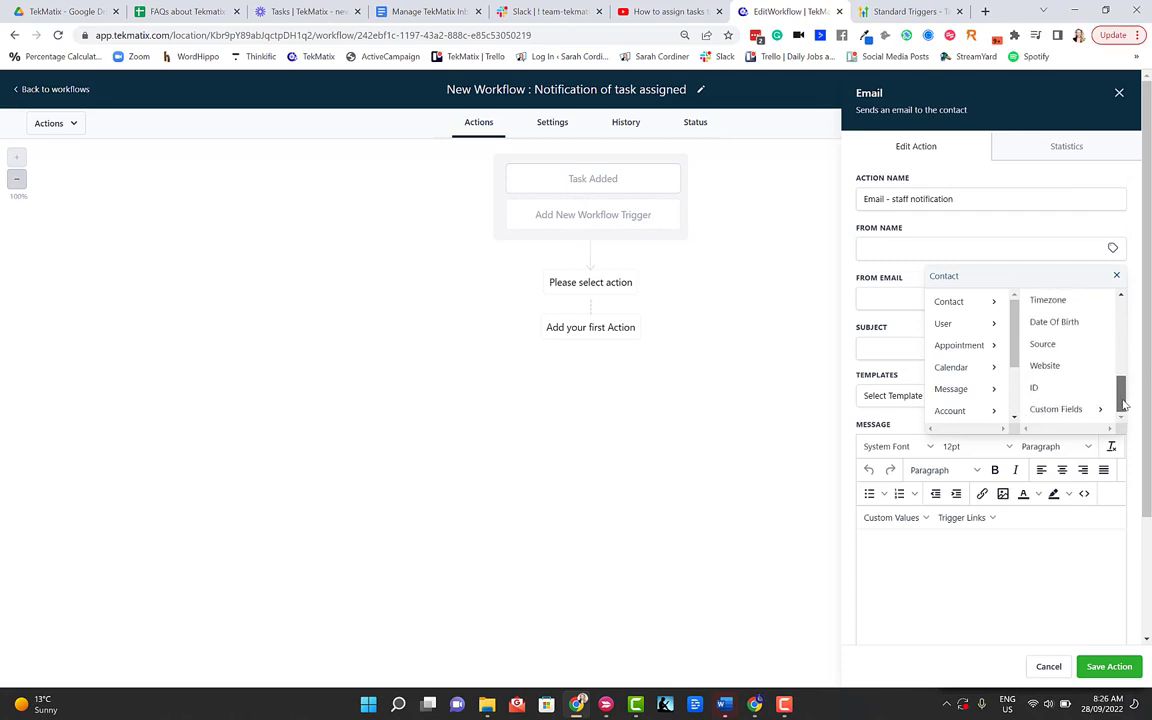
click(945, 411)
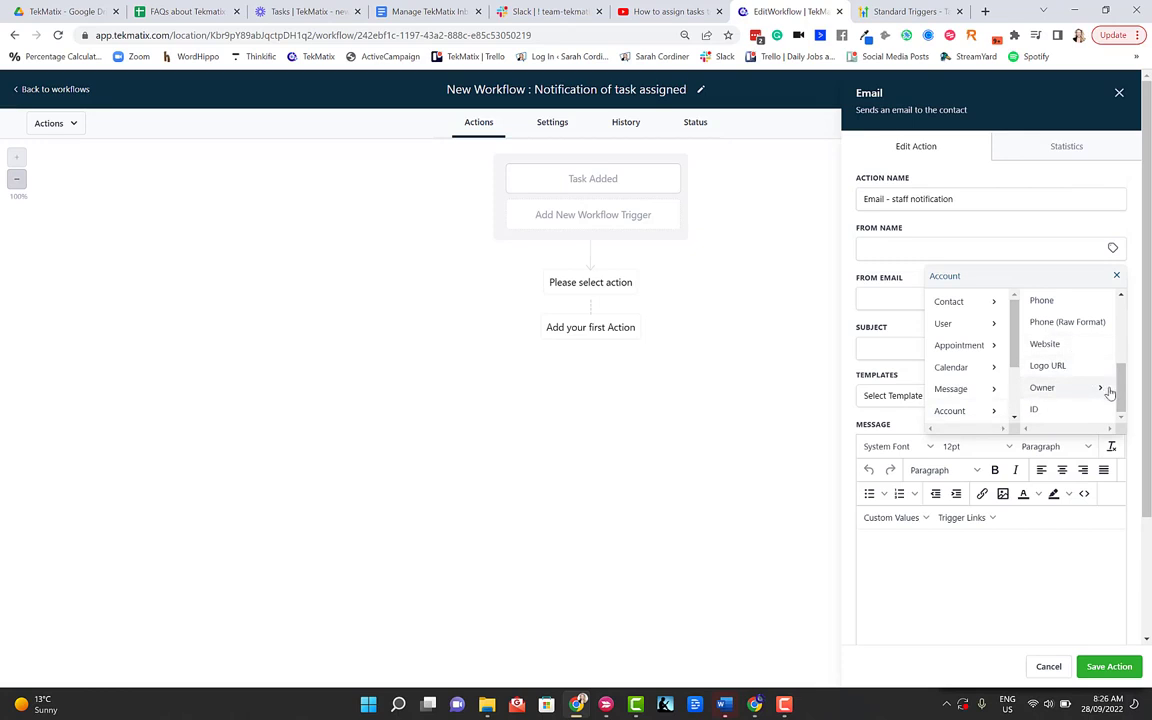
drag(1121, 388, 1123, 322)
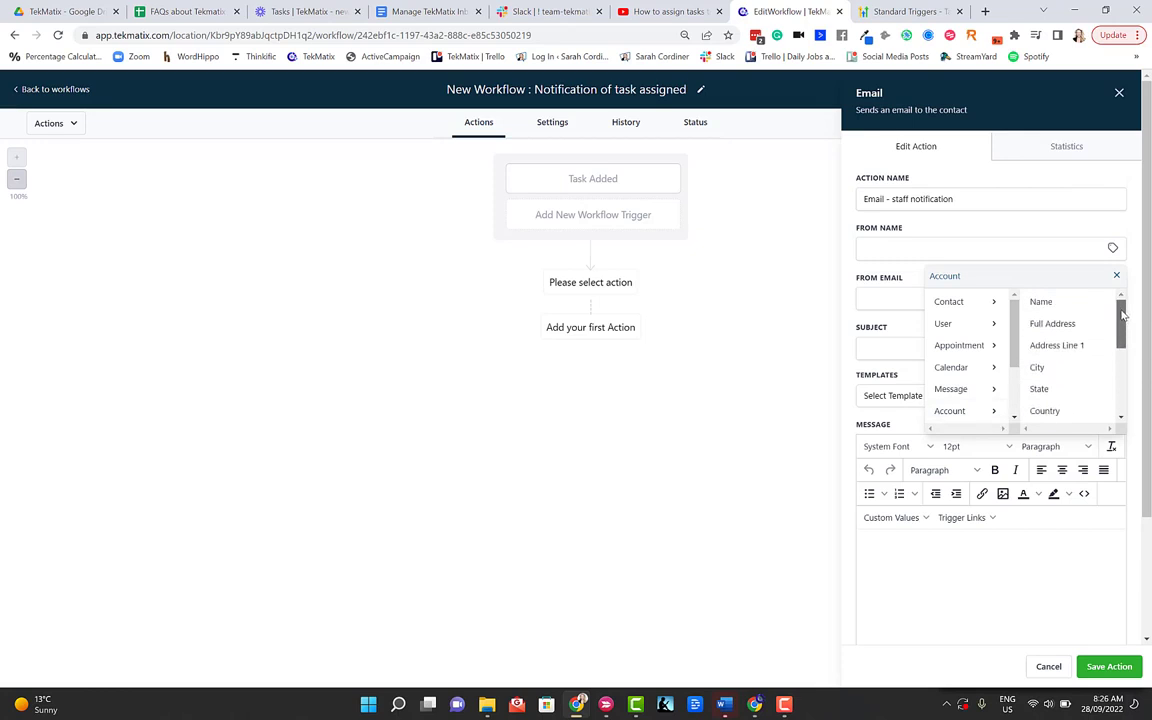
click(1045, 304)
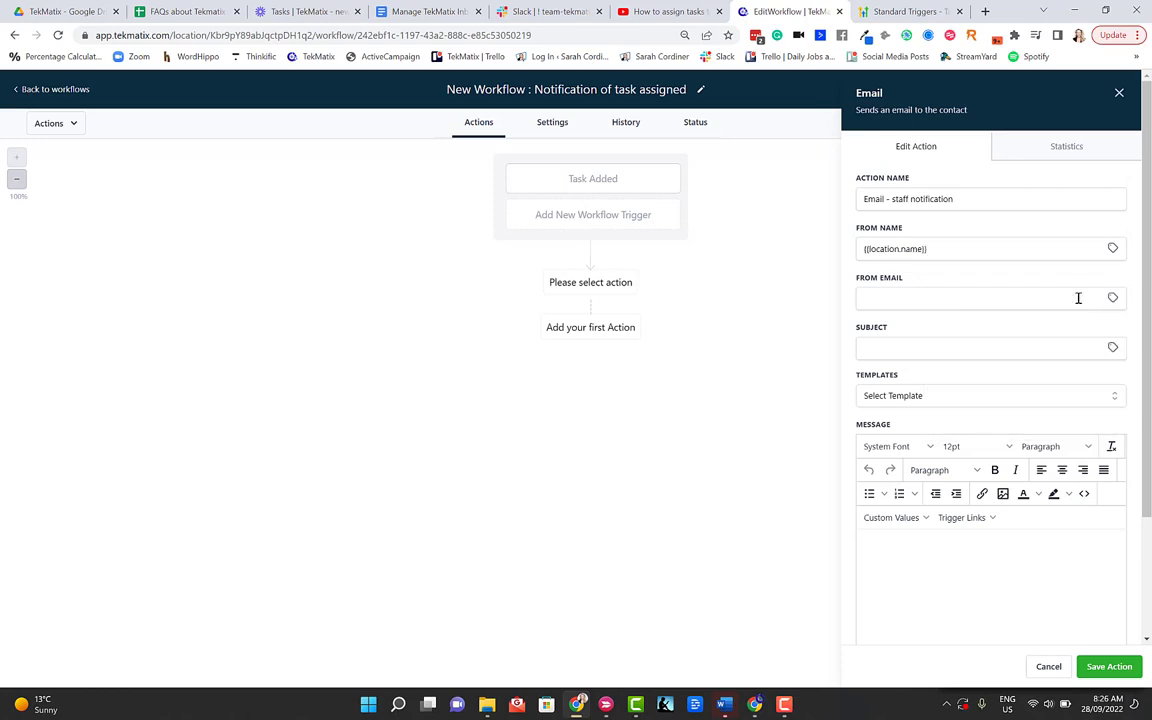
drag(938, 252, 864, 249)
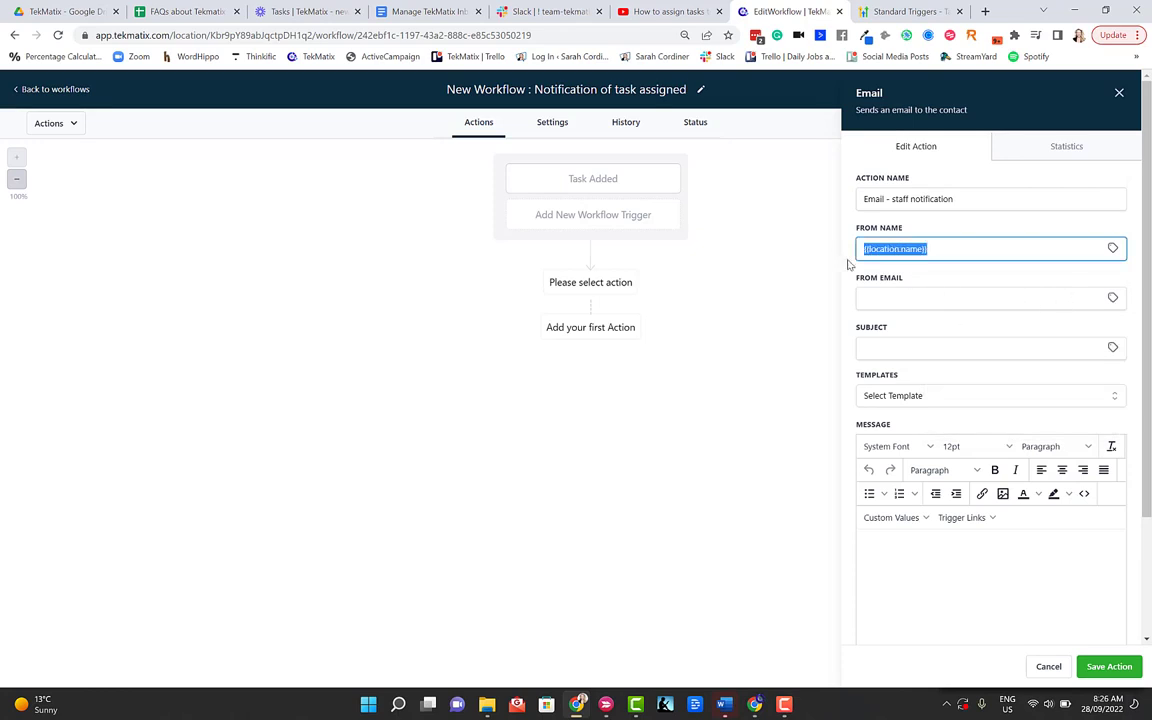
click(943, 250)
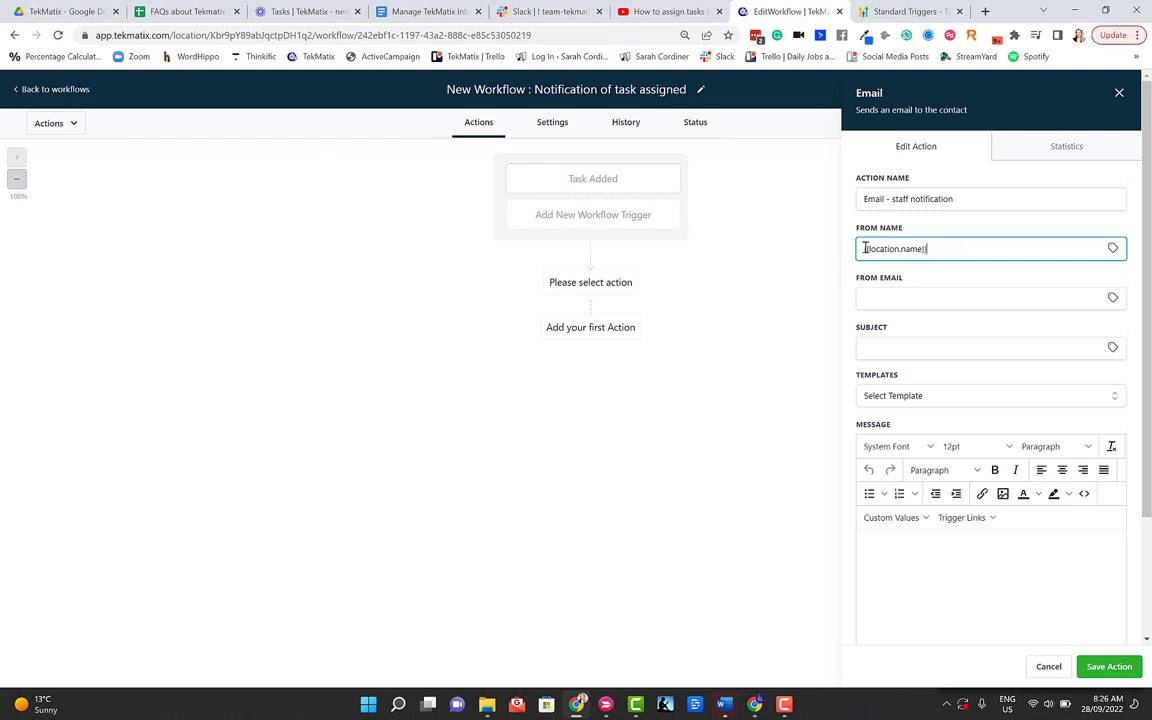
Step: Set From Email to {{location.email}} and subject to 'You have ben assigned a new task - please complete'
click(1112, 300)
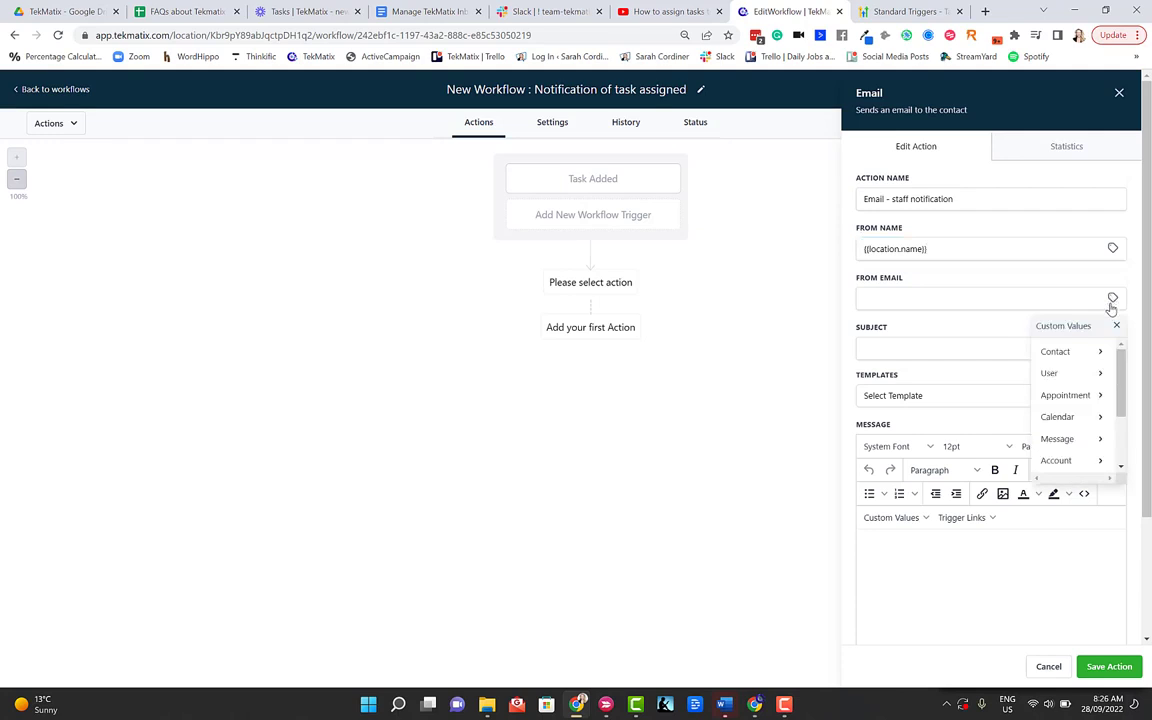
click(1087, 352)
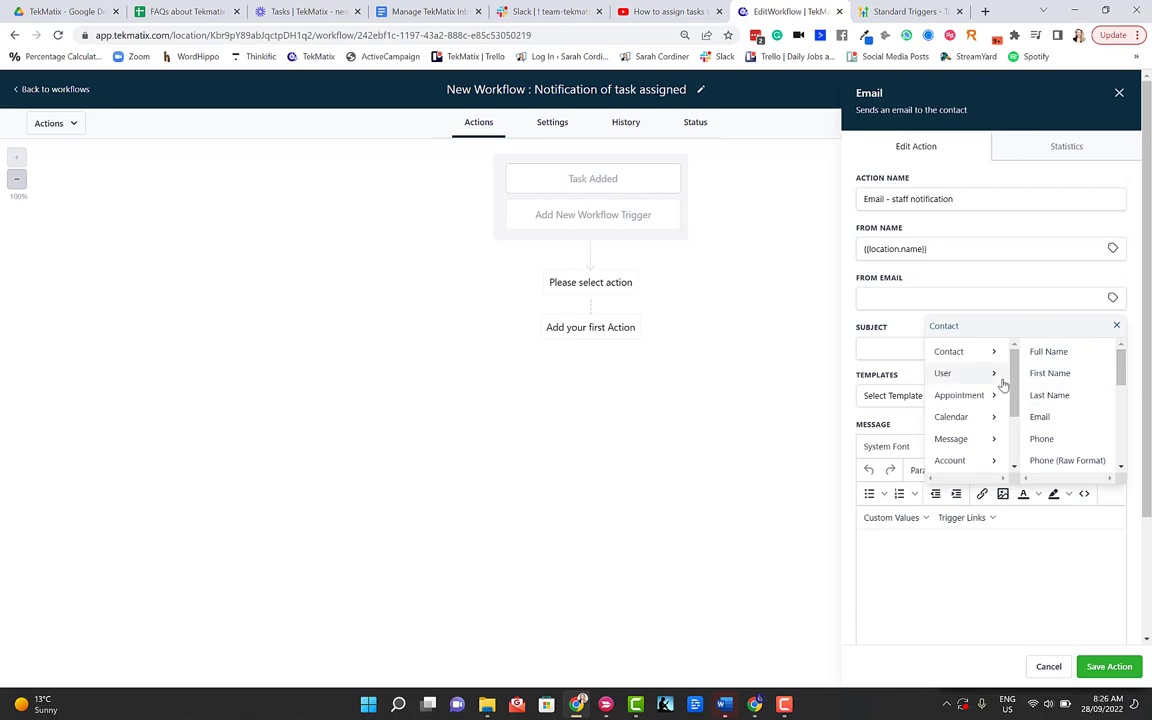
scroll(1008, 420, down, 2)
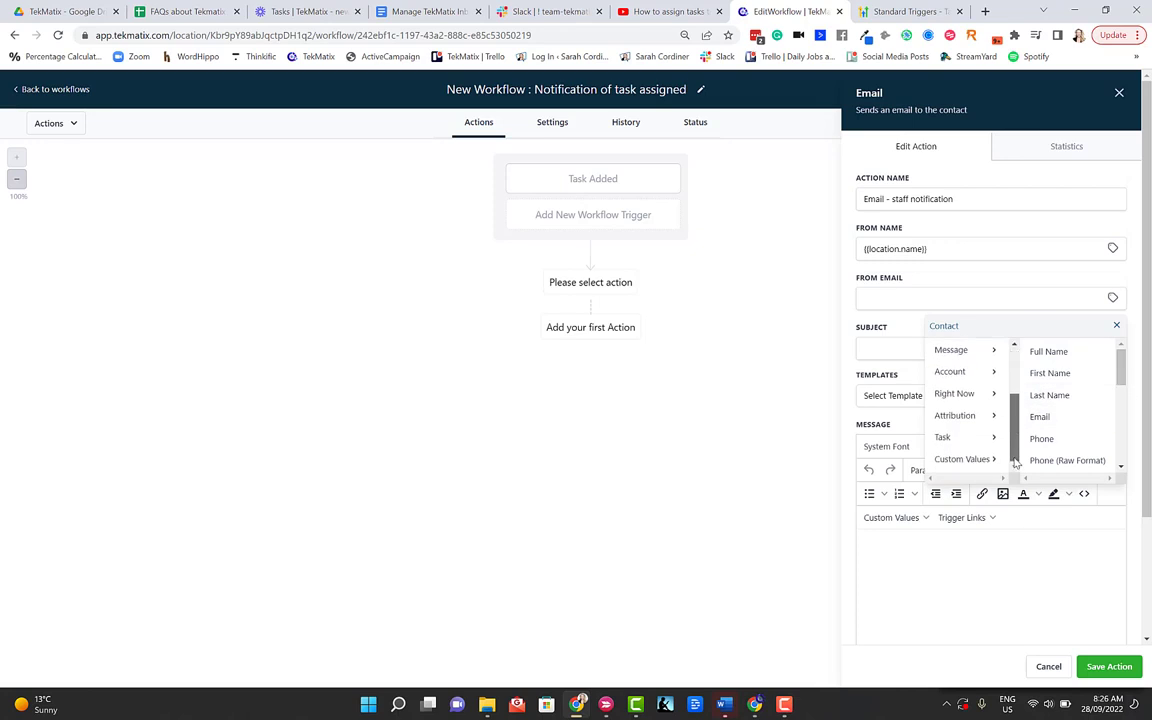
drag(1013, 455, 998, 373)
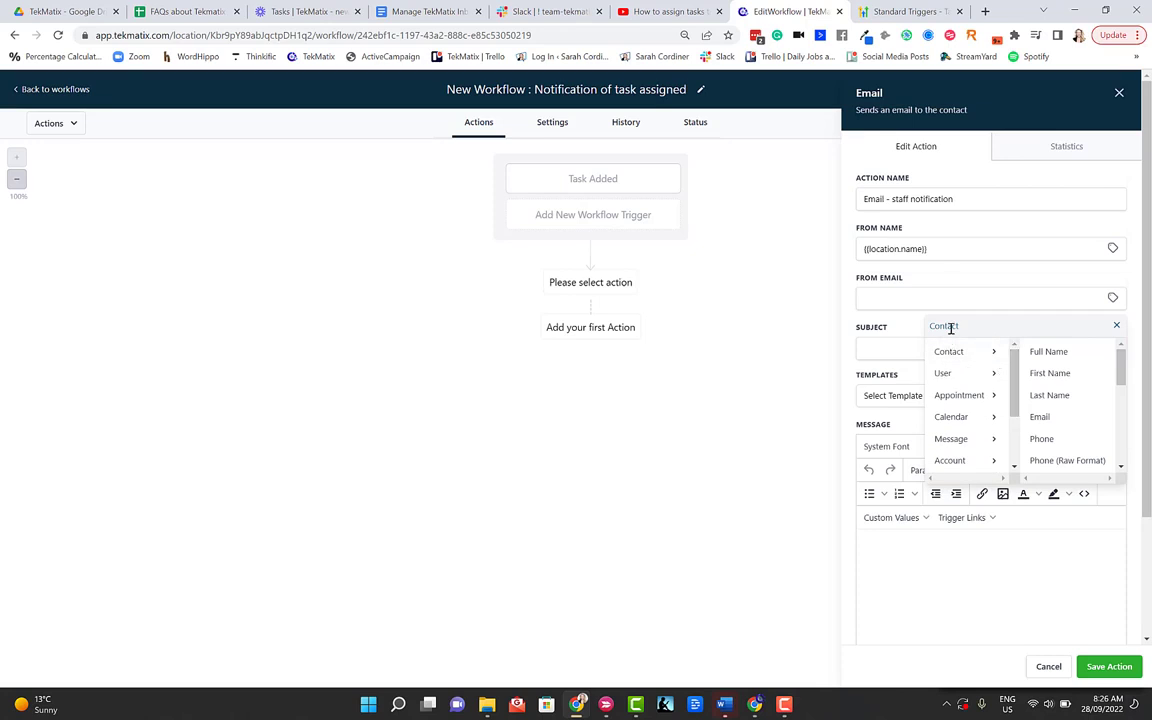
click(1004, 297)
click(1113, 297)
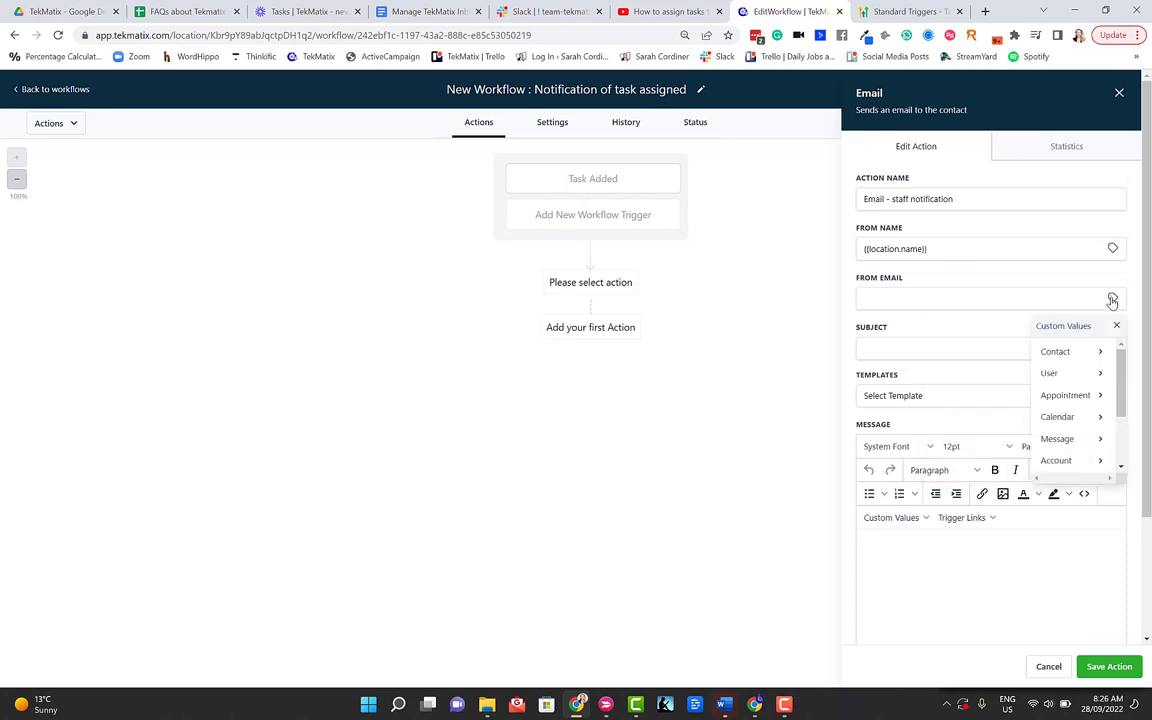
click(1062, 461)
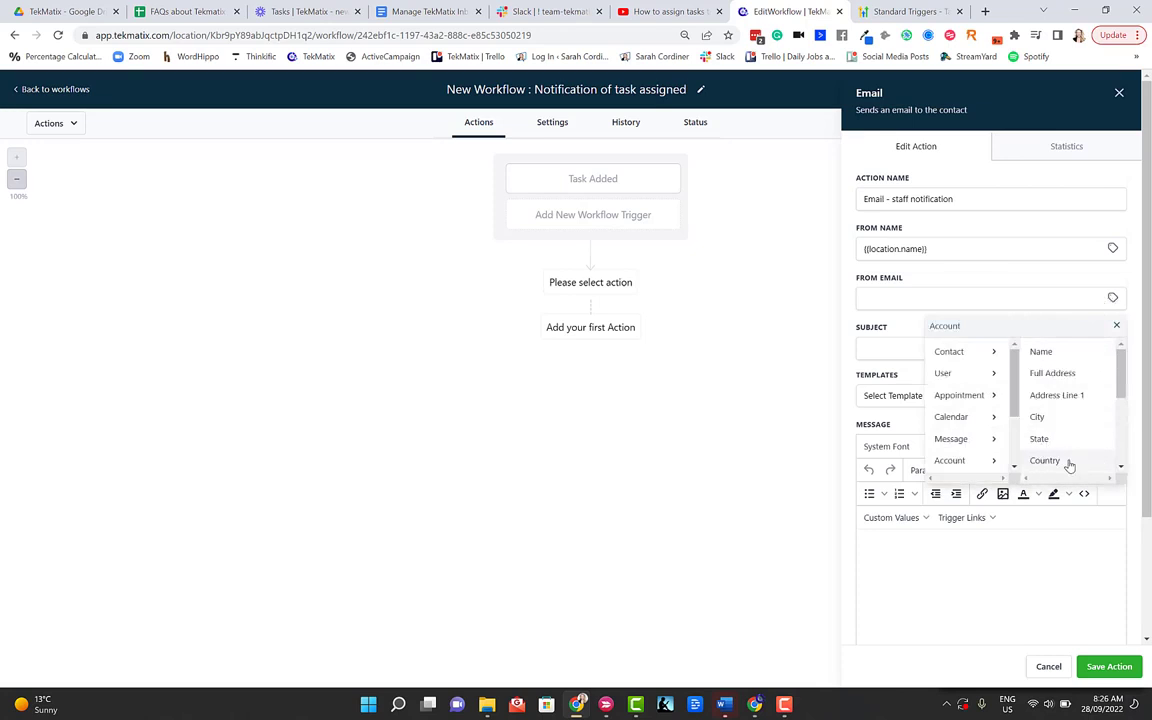
scroll(1105, 380, down, 2)
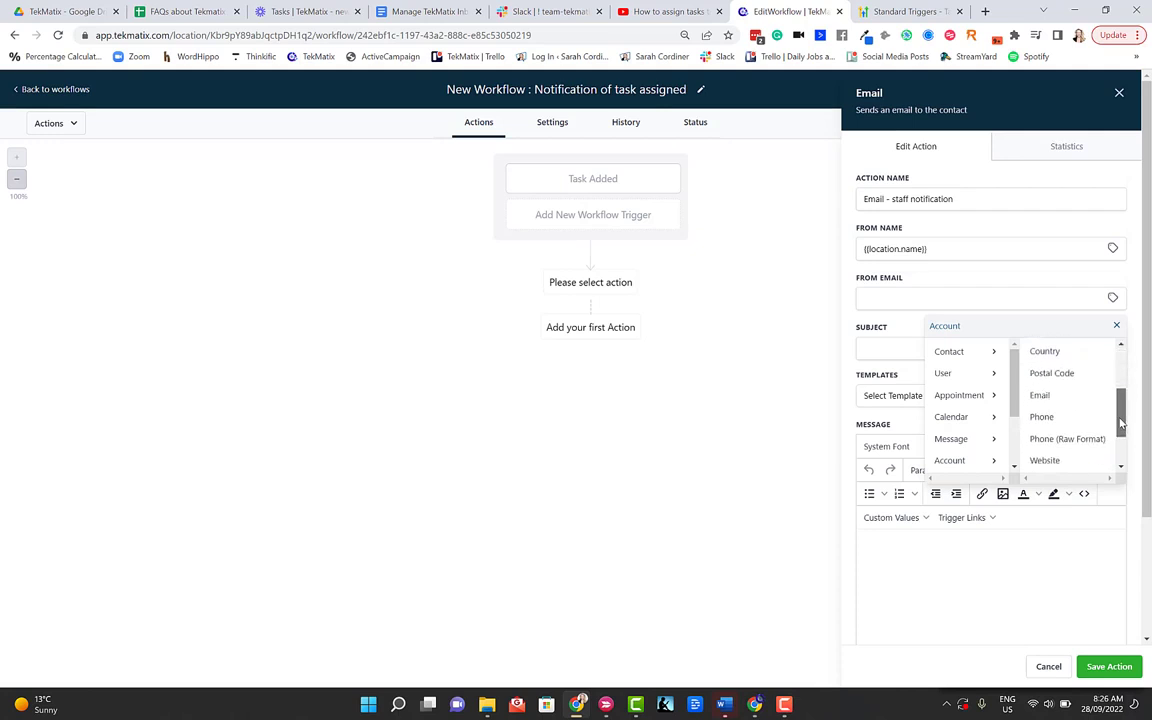
click(1045, 378)
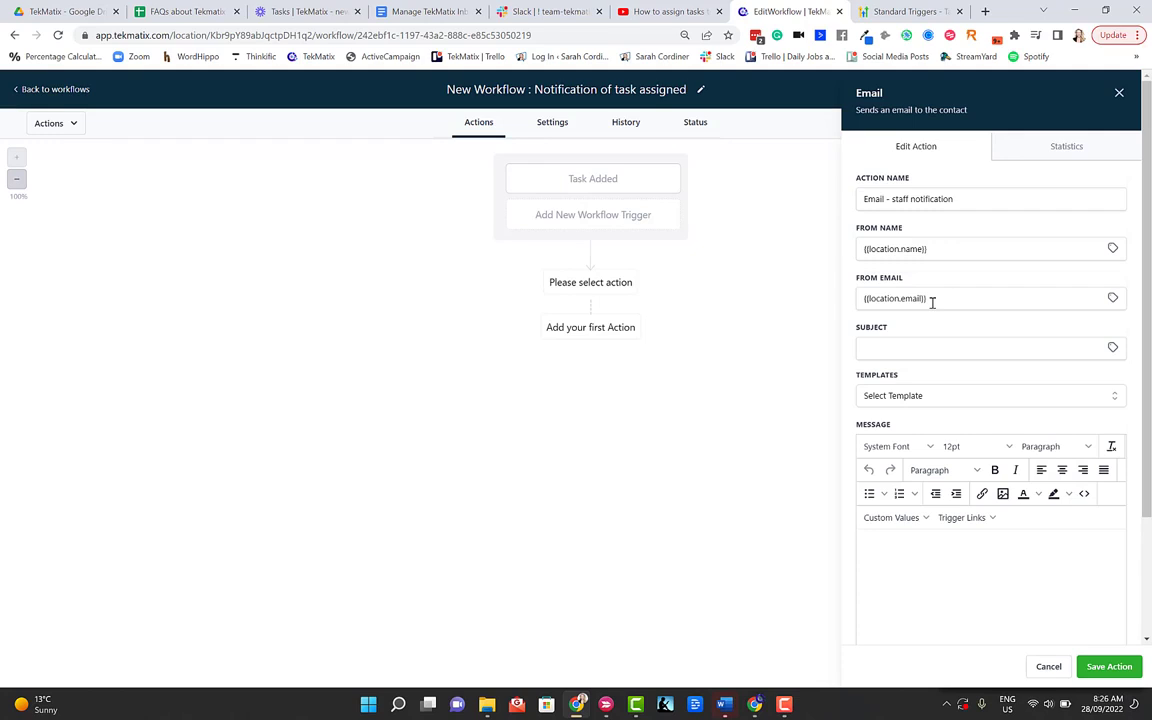
click(981, 344)
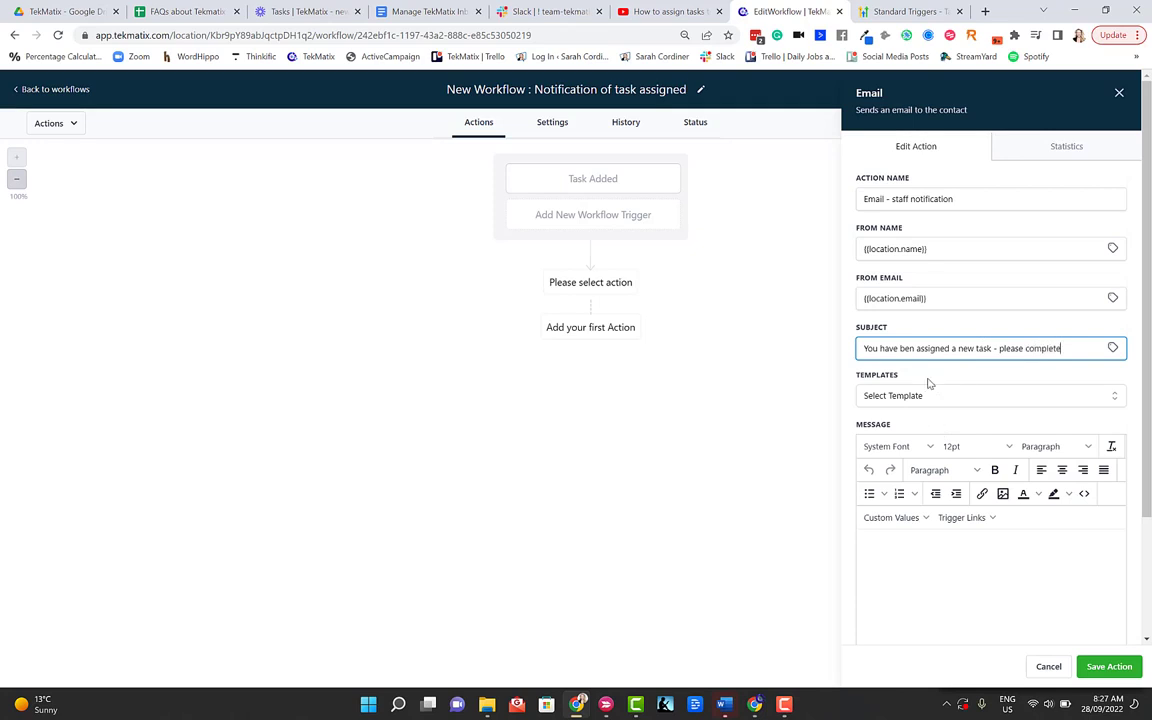
Step: Write the staff message asking them to check the task and raise questions in Slack, then save the action
click(900, 543)
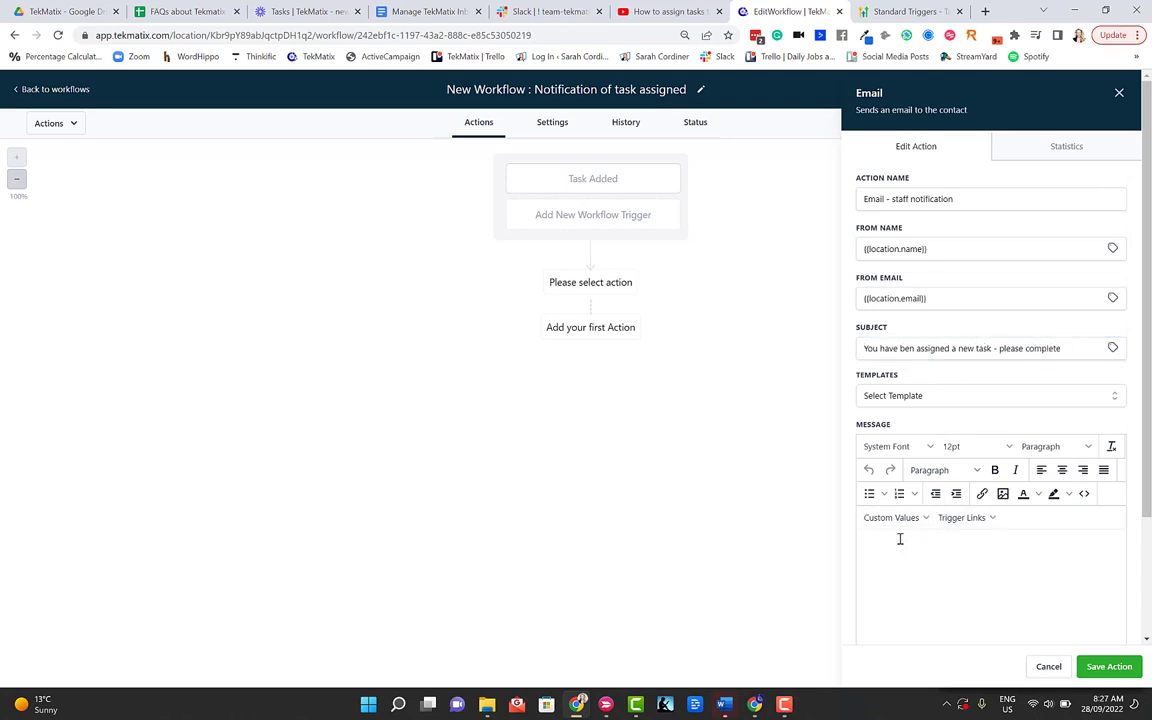
text(Hi)
scroll(941, 535, down, 2)
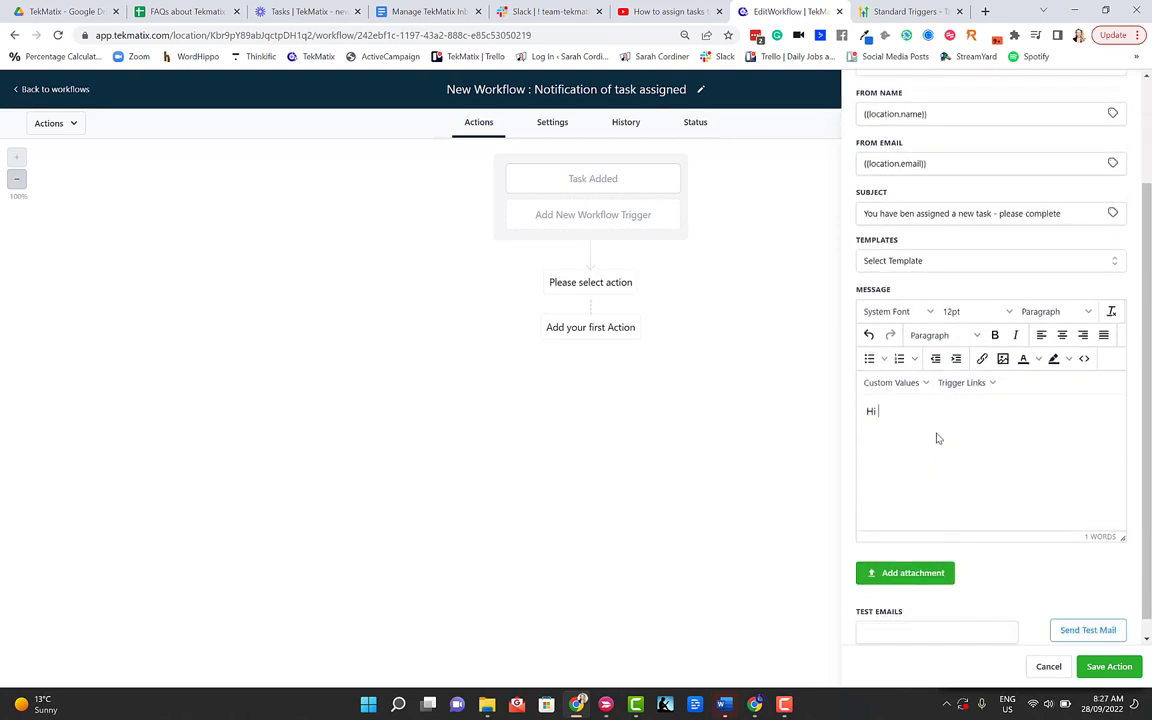
scroll(936, 437, up, 1)
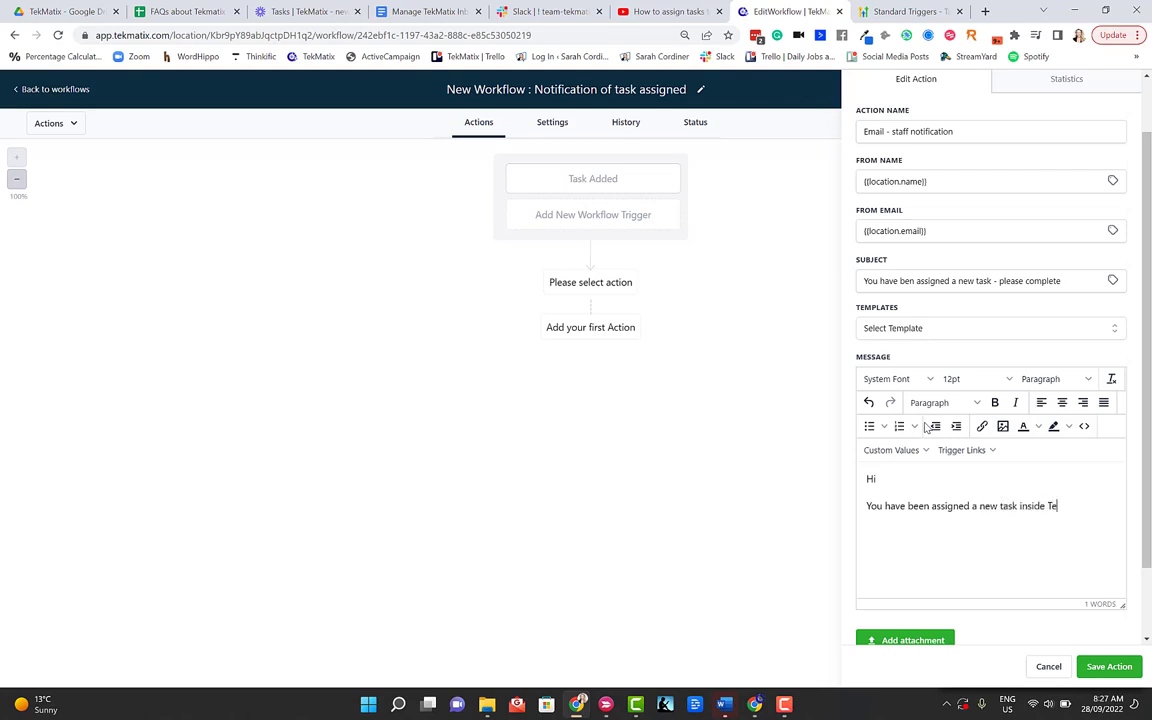
text(, please make sure)
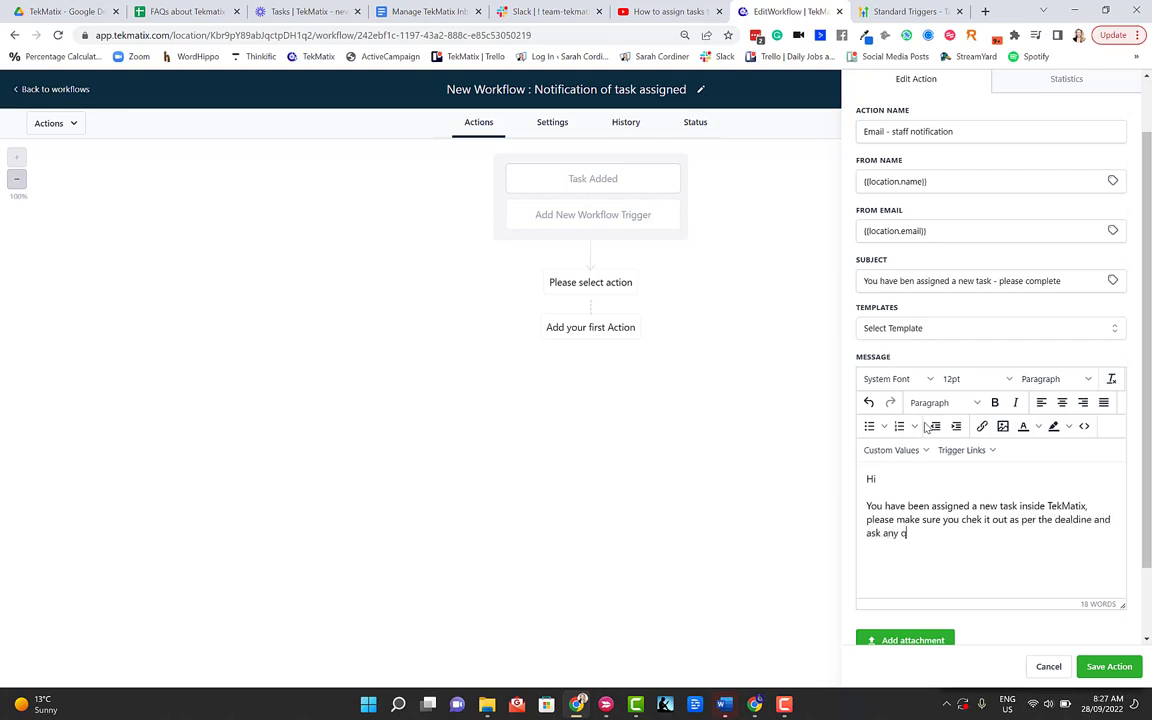
text(you have about it in Slack.)
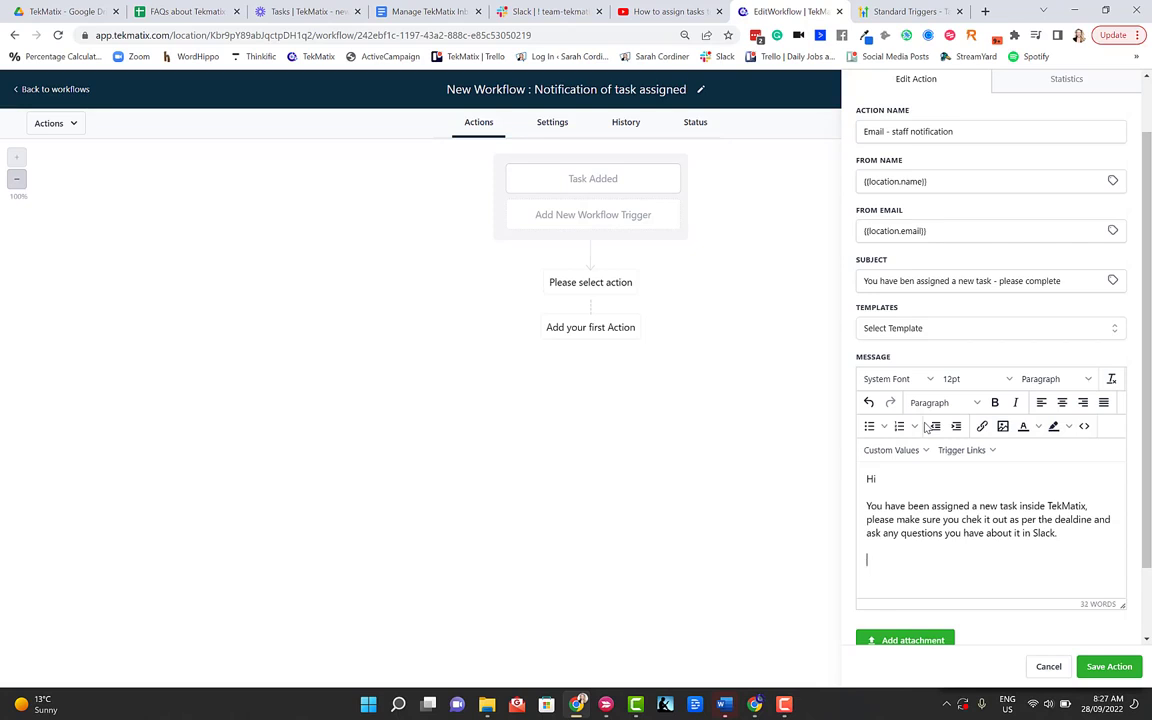
scroll(928, 430, down, 2)
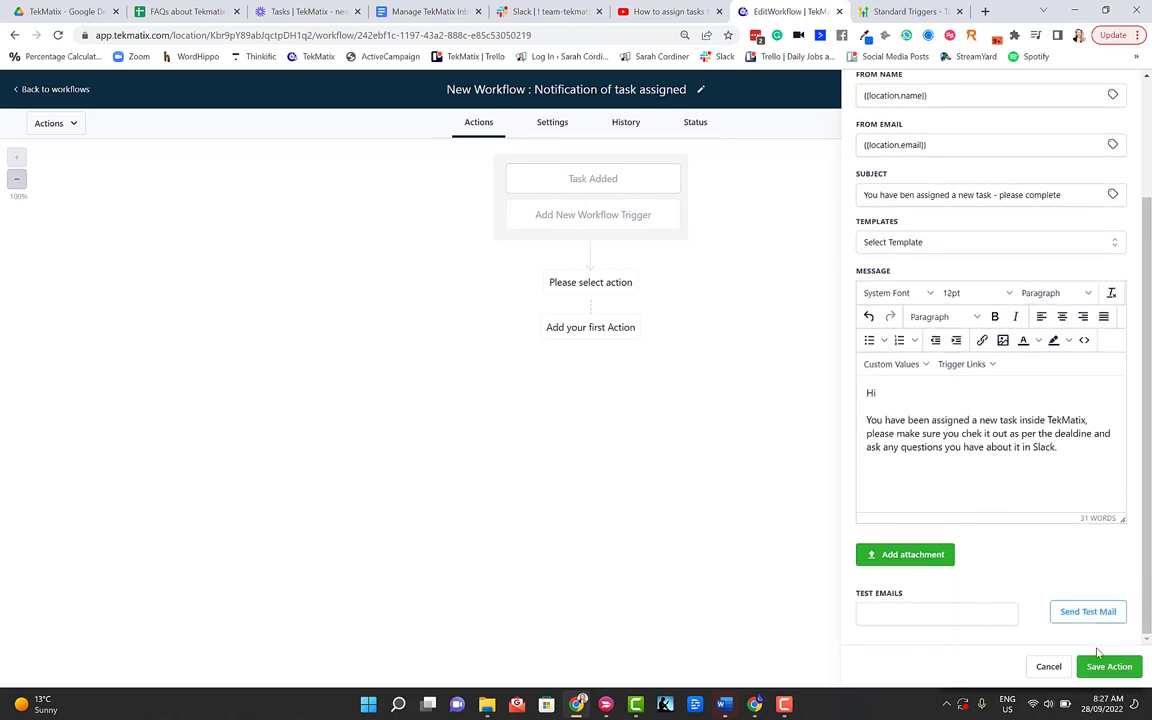
click(1107, 665)
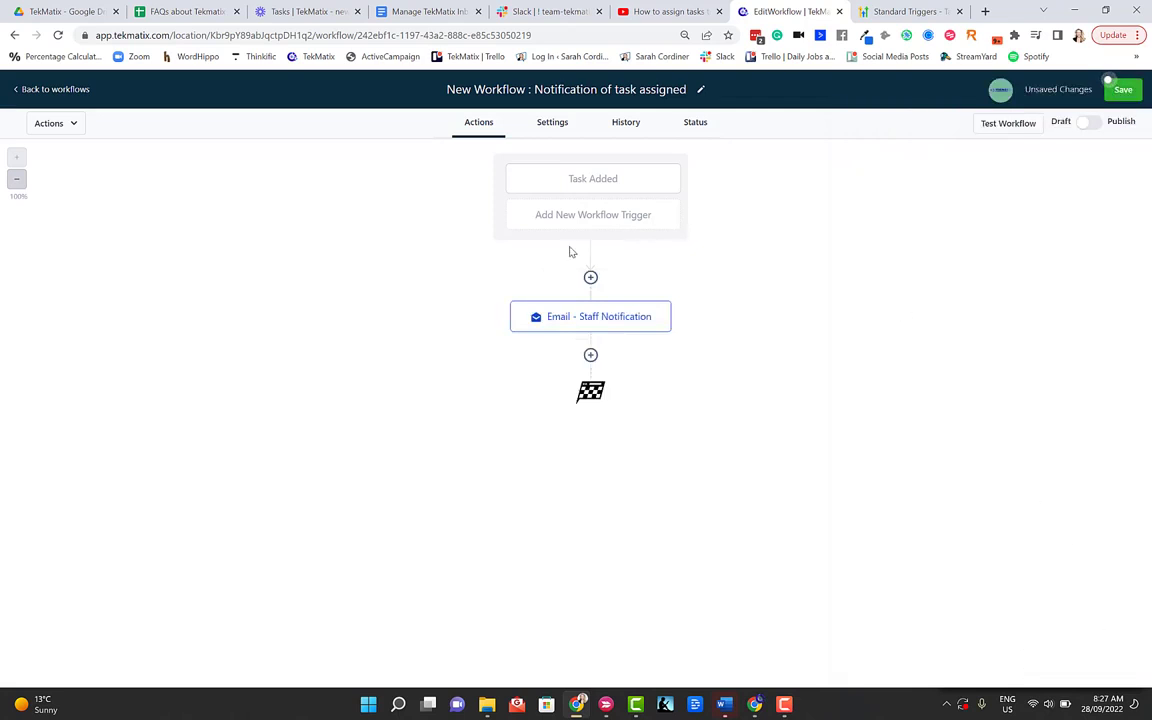
Step: Insert an Add Task action above the staff notification email, opening its empty task form
click(590, 355)
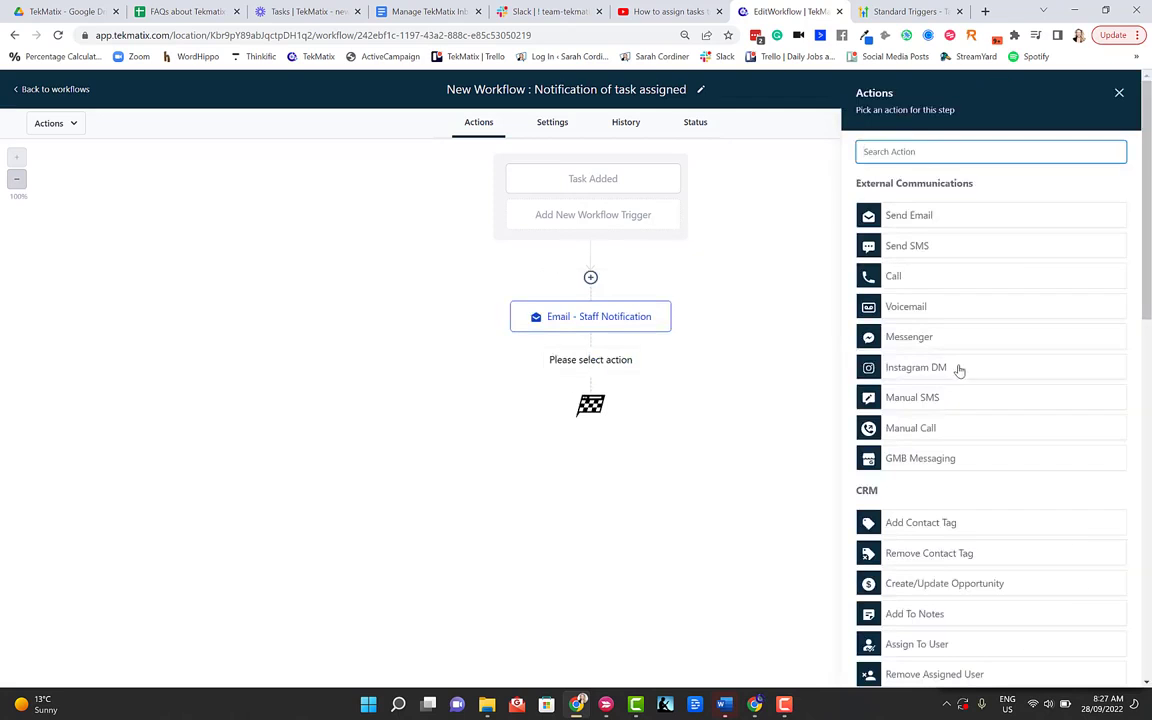
scroll(958, 370, down, 10)
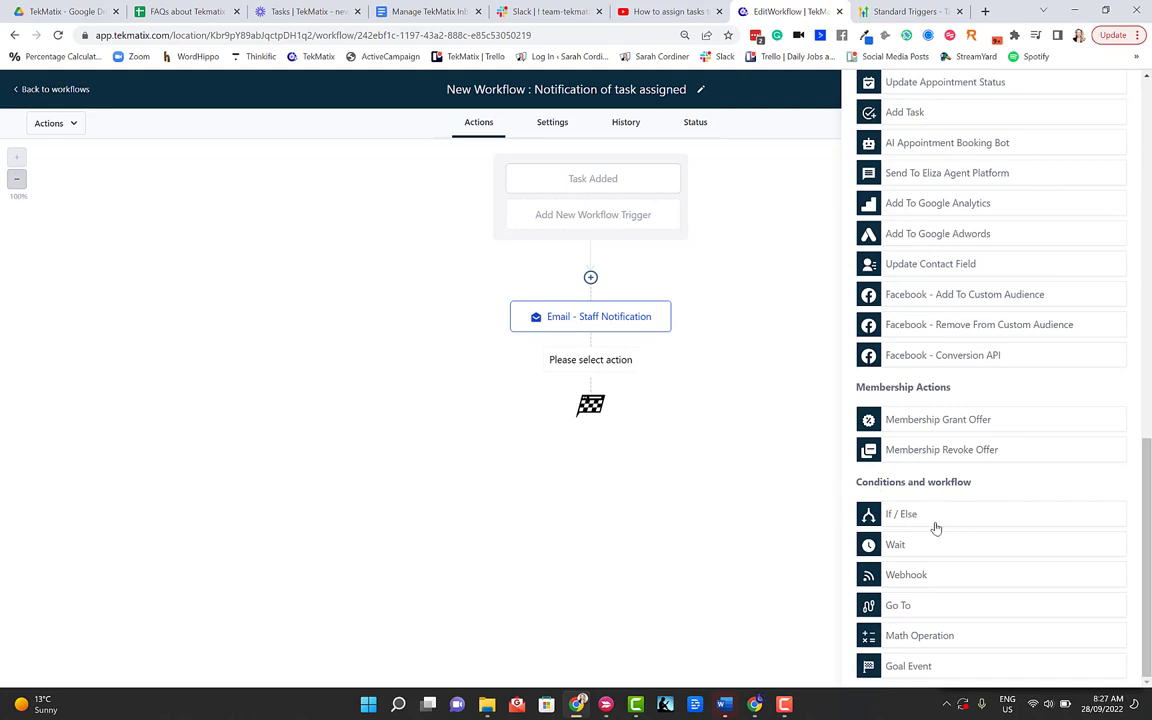
scroll(941, 577, up, 10)
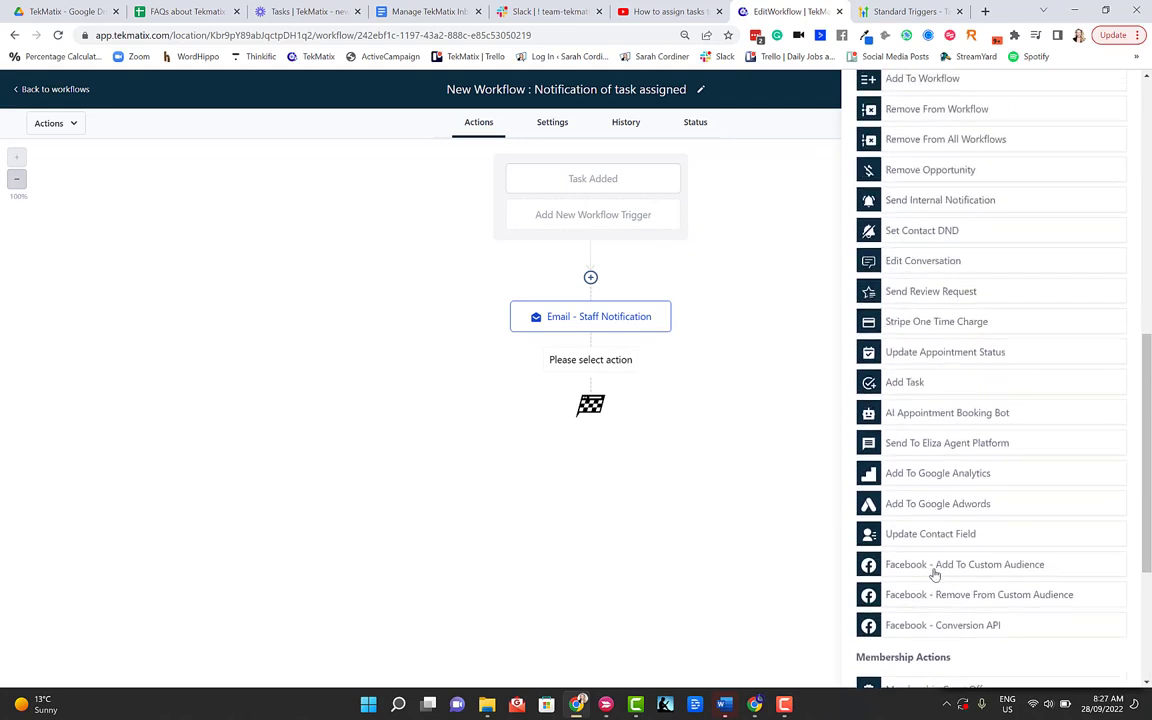
scroll(925, 560, down, 10)
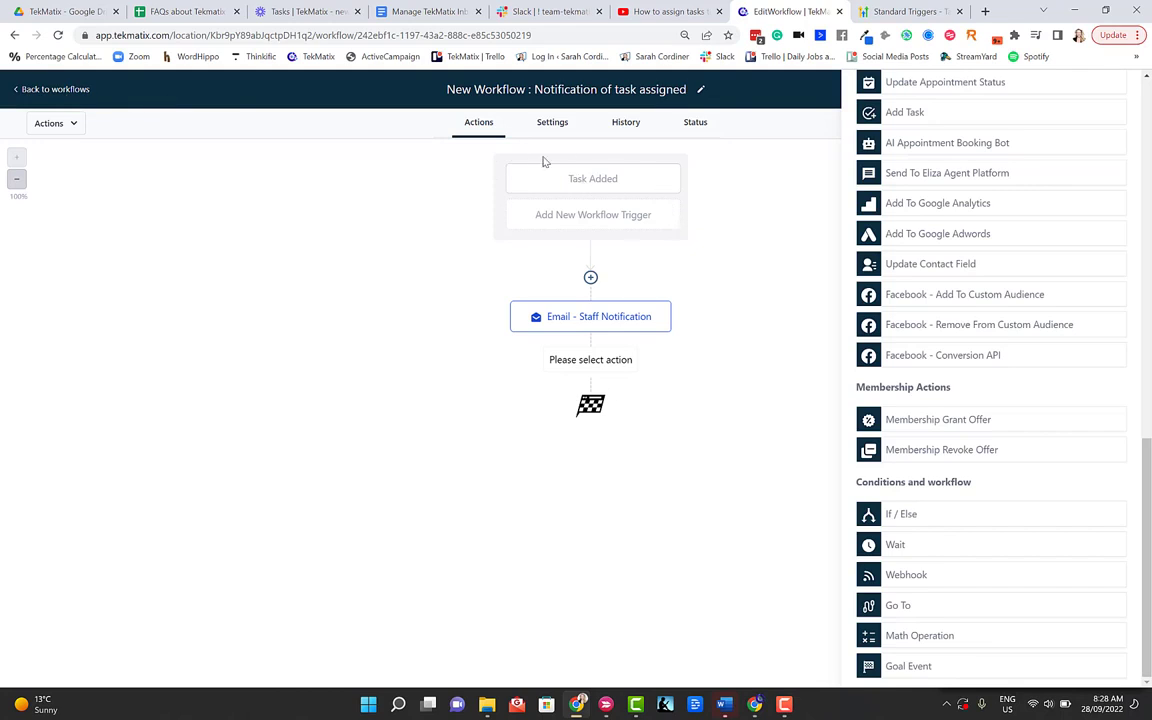
click(590, 277)
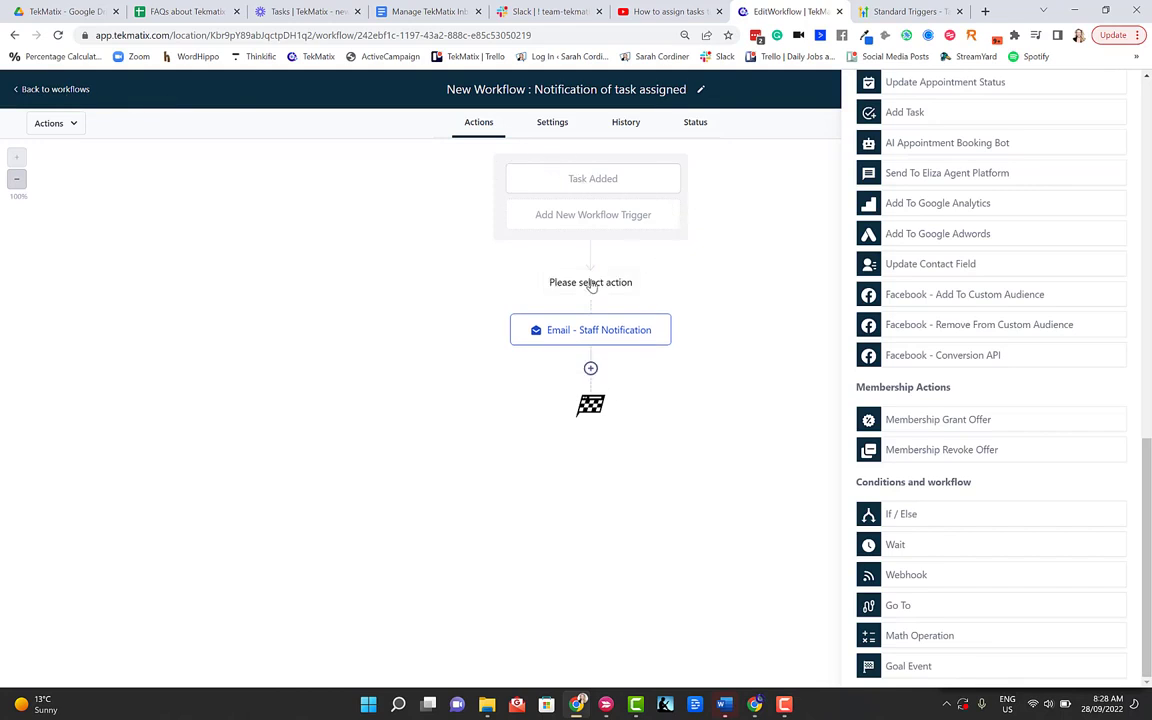
click(898, 113)
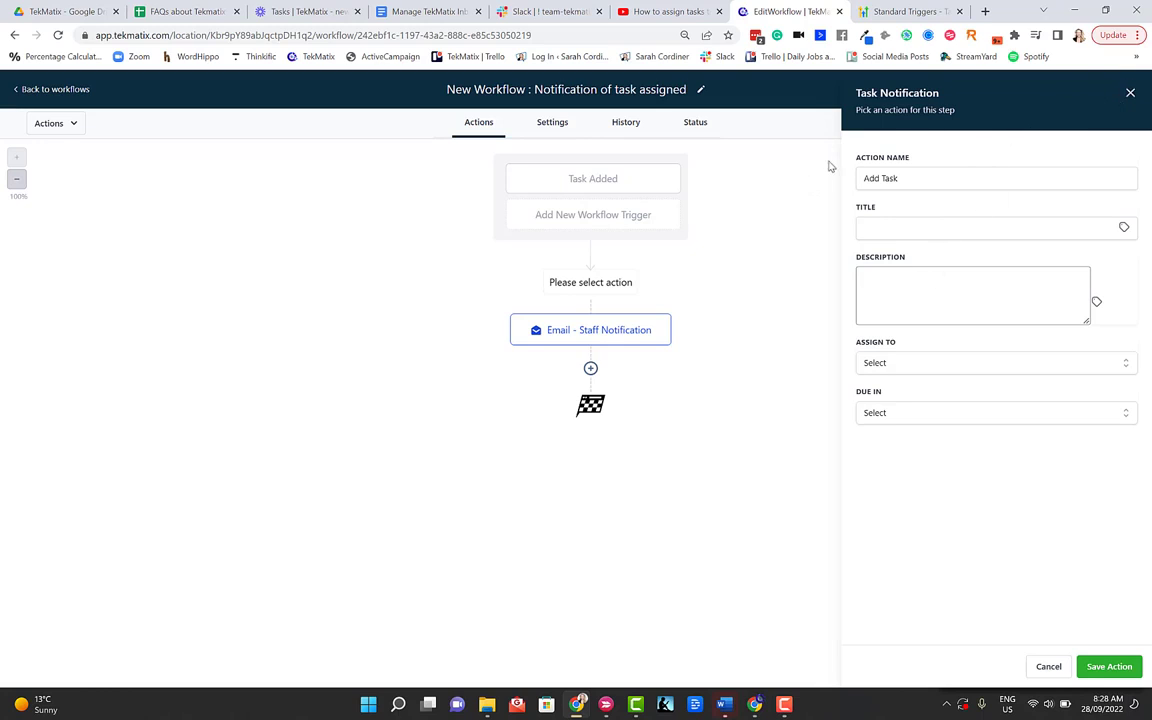
Step: Discard the empty Task Notification panel, save the workflow, and return to Automation Workflows
click(1130, 92)
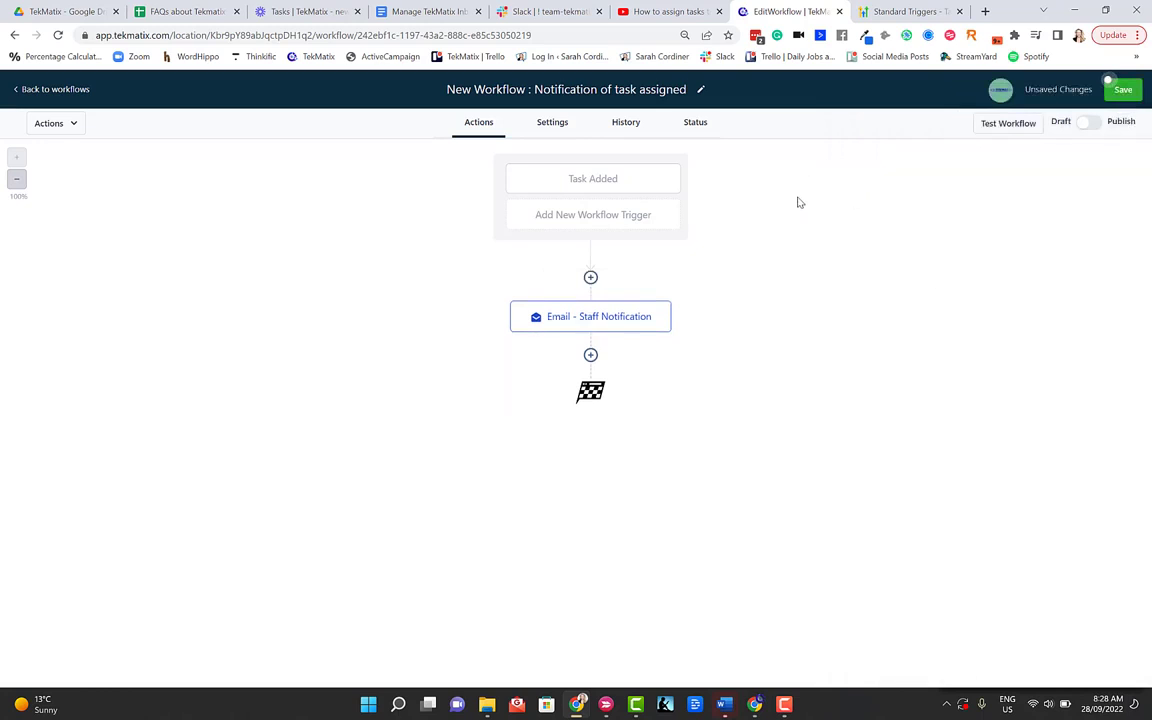
click(1130, 90)
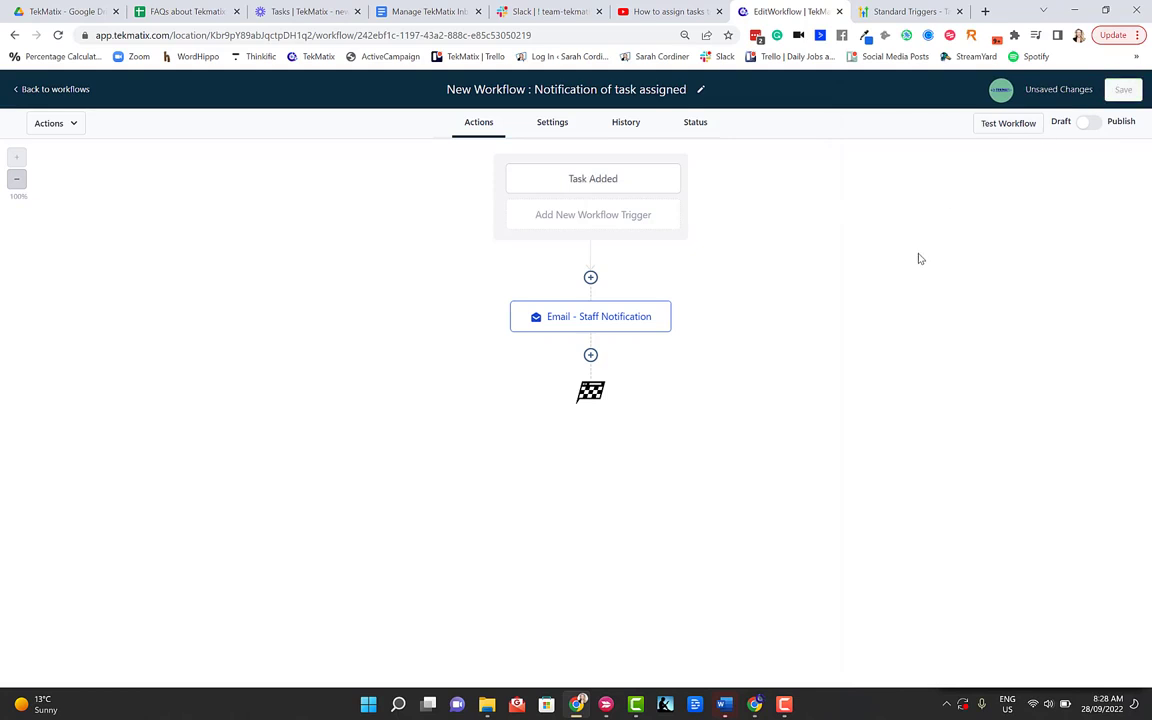
click(53, 92)
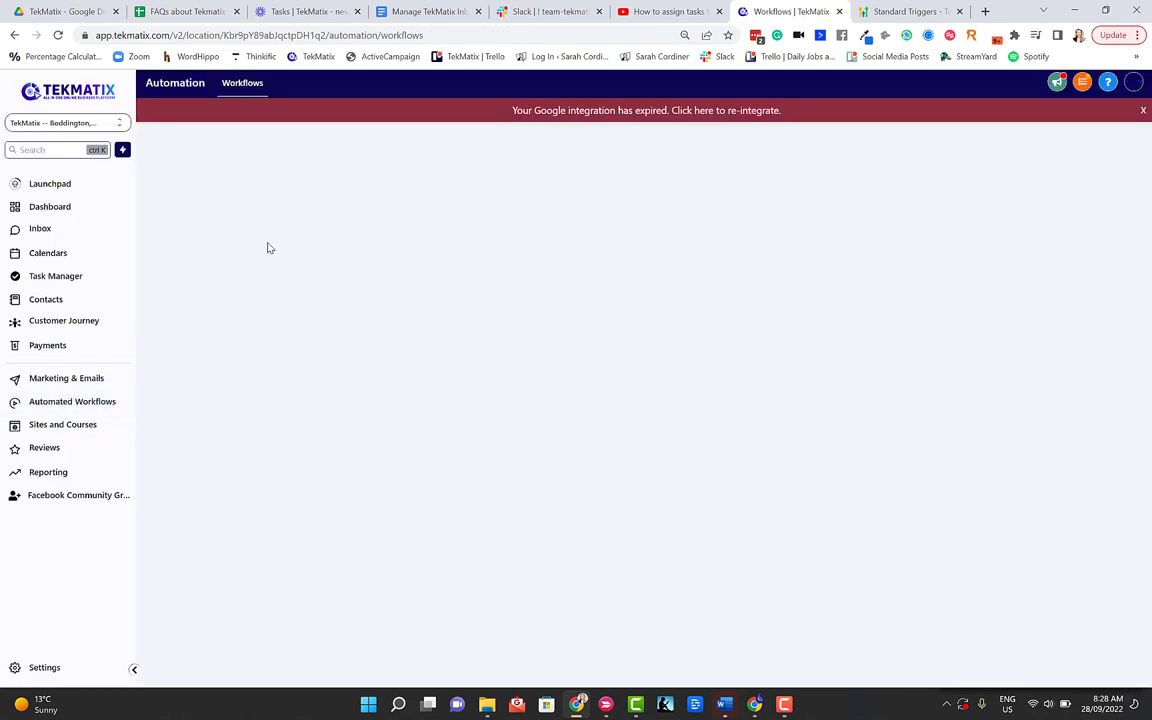